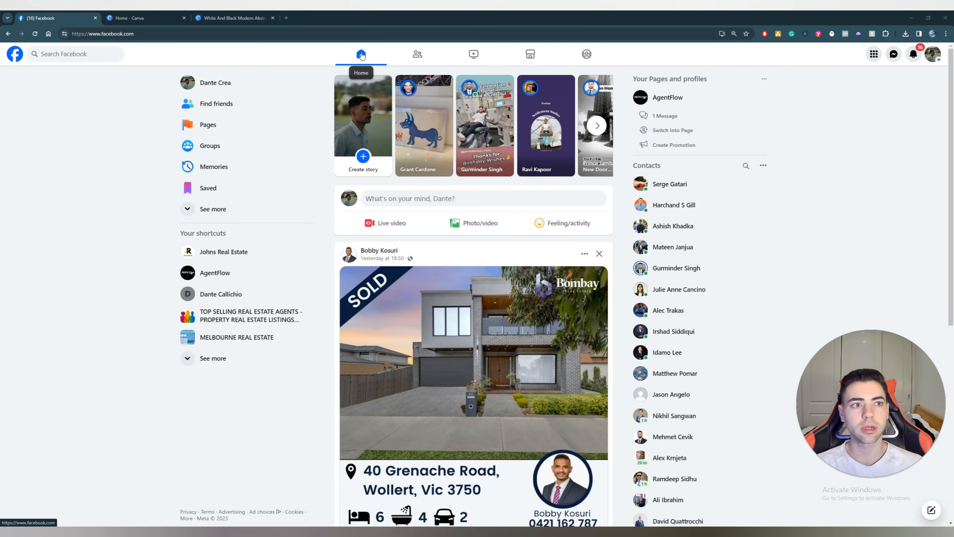
- Open the form for creating a new Facebook Page from the list of managed Pages
click(873, 55)
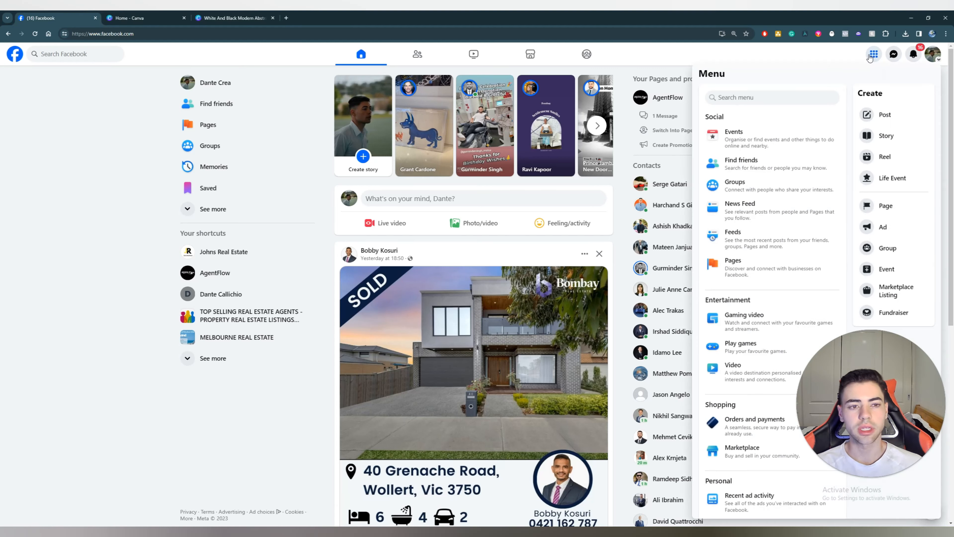
click(726, 265)
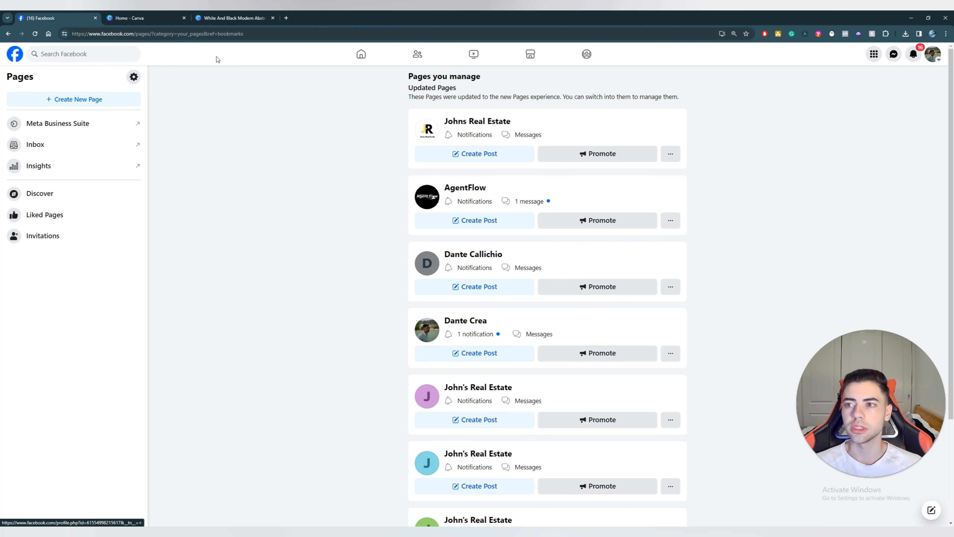
click(94, 102)
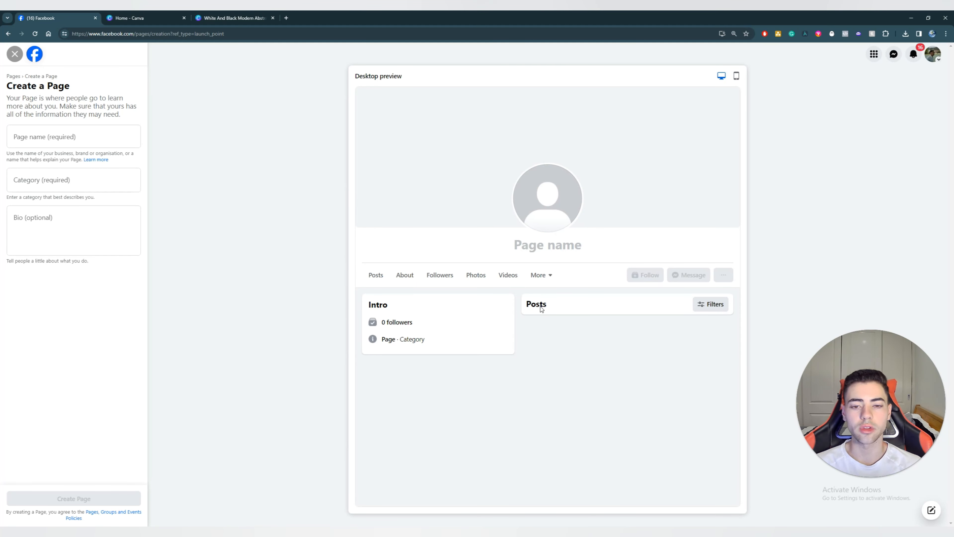
- Name the new Page "Johns Real Estate"
click(75, 137)
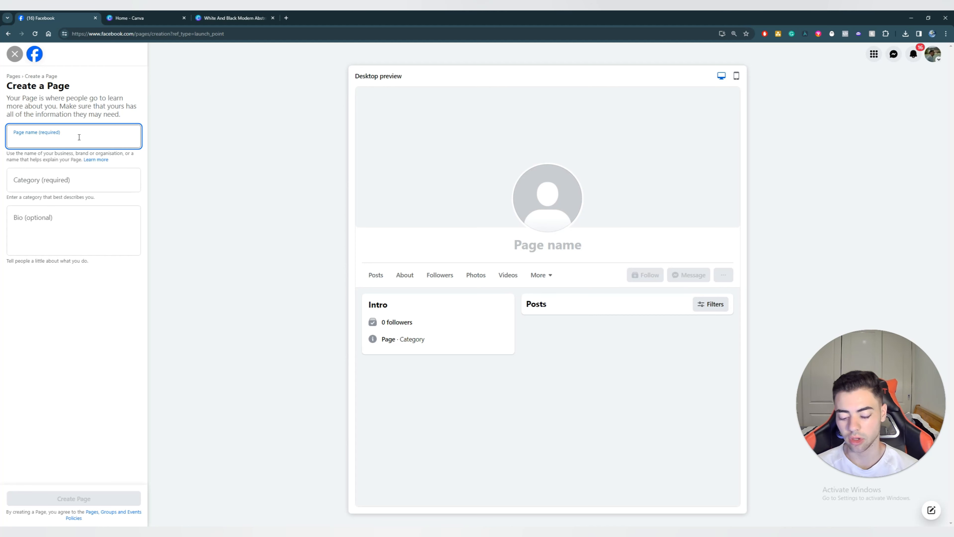
text(Jph)
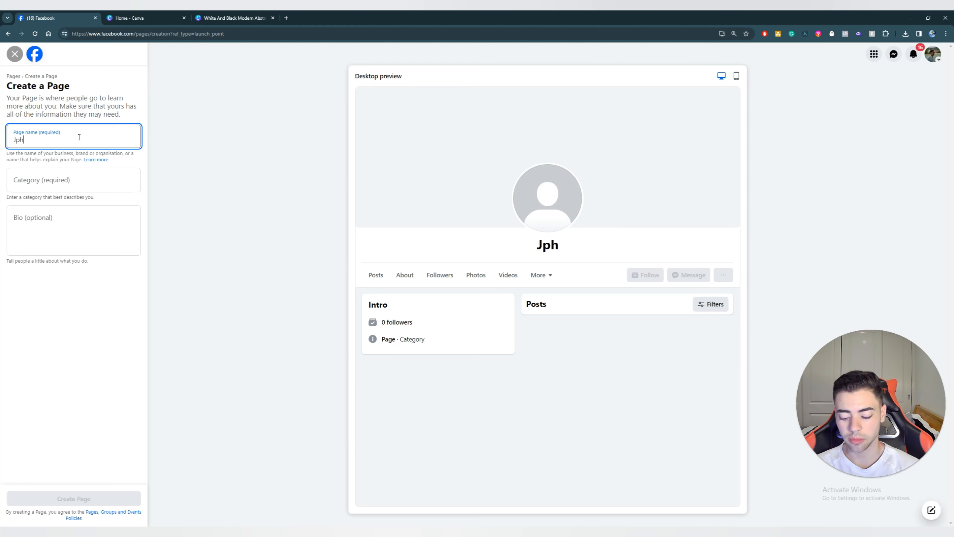
text(n)
key(BackSpace)
key(BackSpace)
key(BackSpace)
text(ohn)
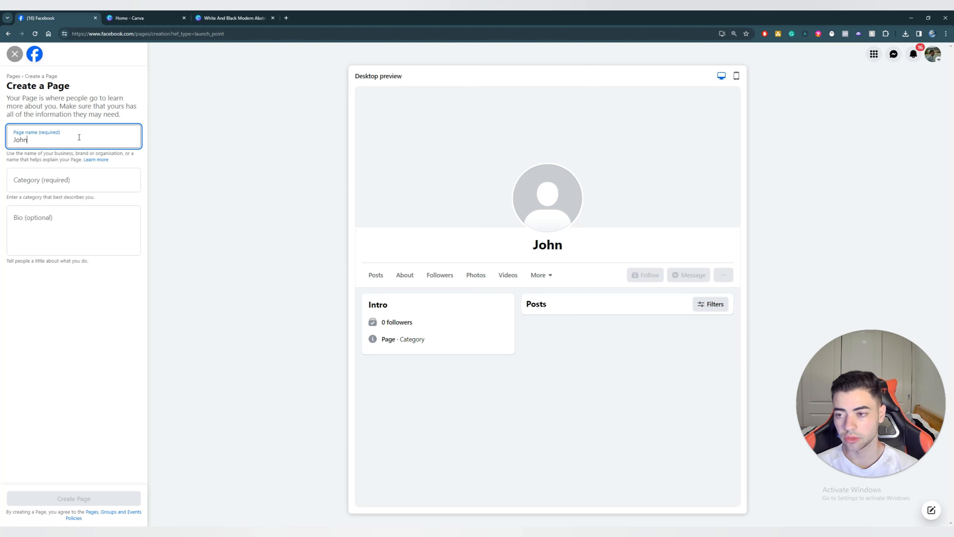
text(s Real )
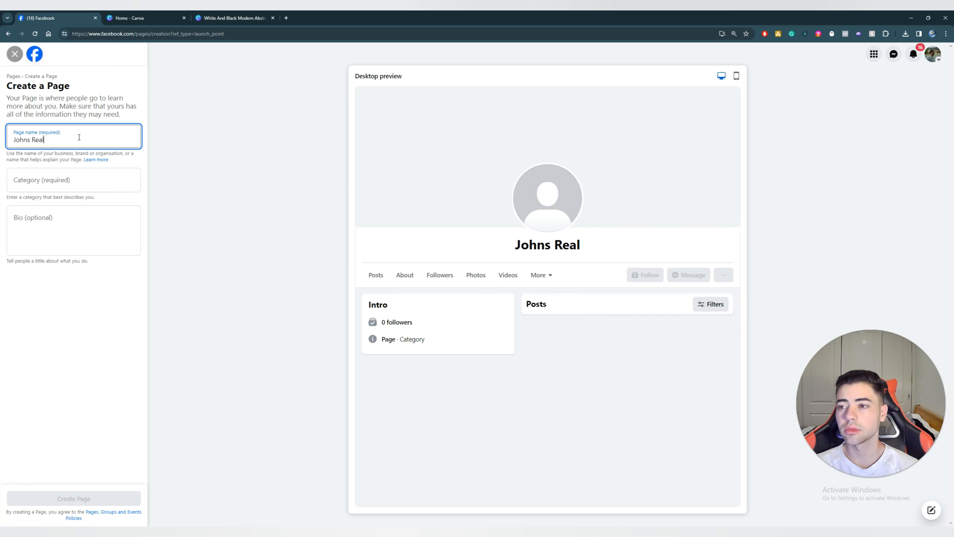
text(Estate)
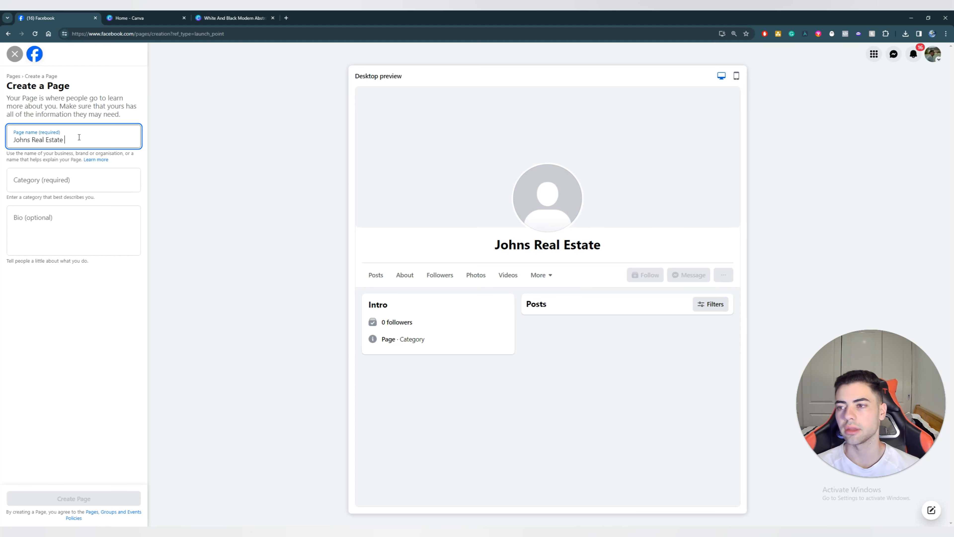
- Assign the categories Property, Estate agent and Property company to the Page, searching for "real"
click(87, 188)
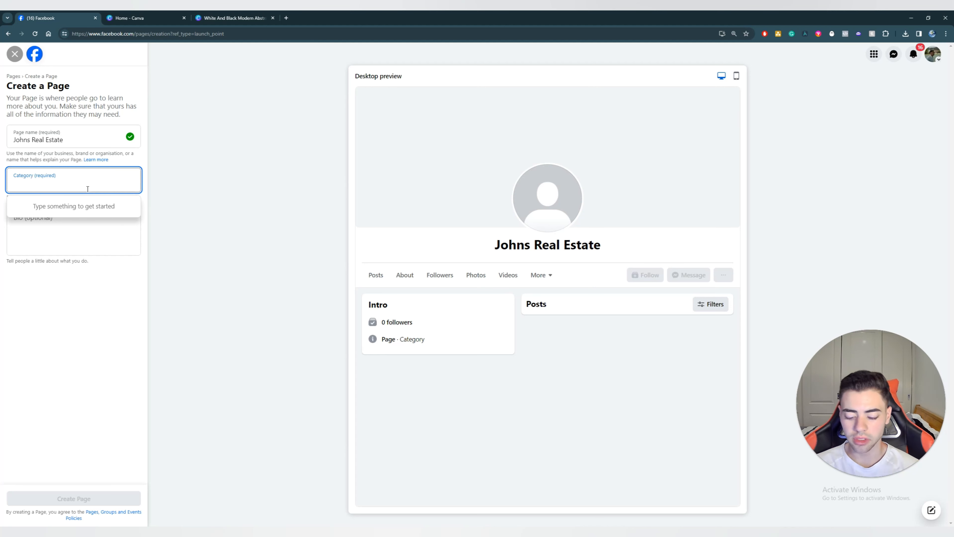
text(real)
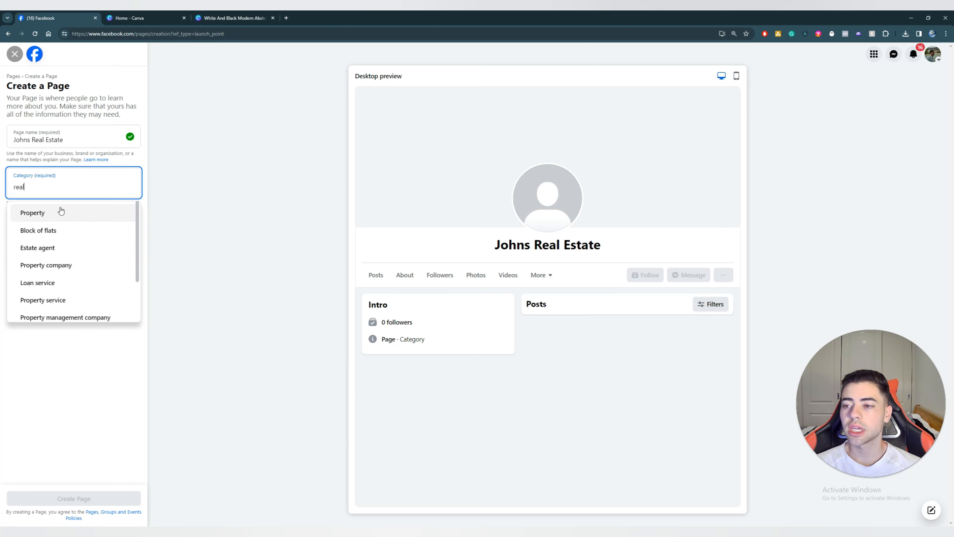
click(61, 211)
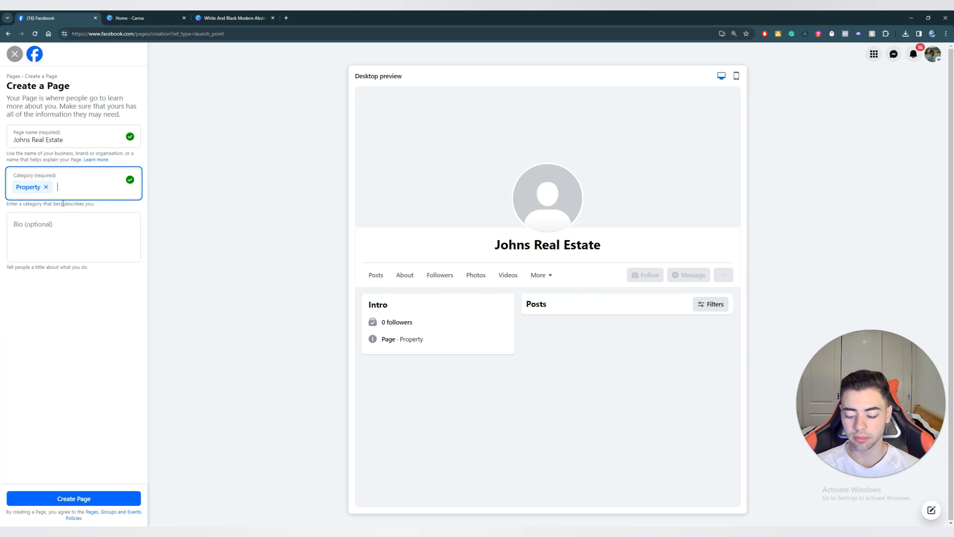
text(real)
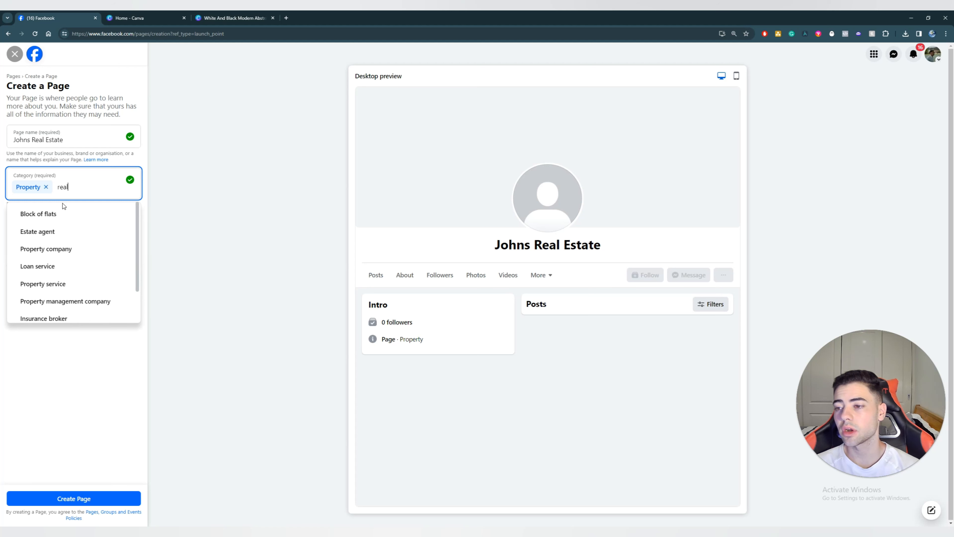
click(50, 231)
text(real)
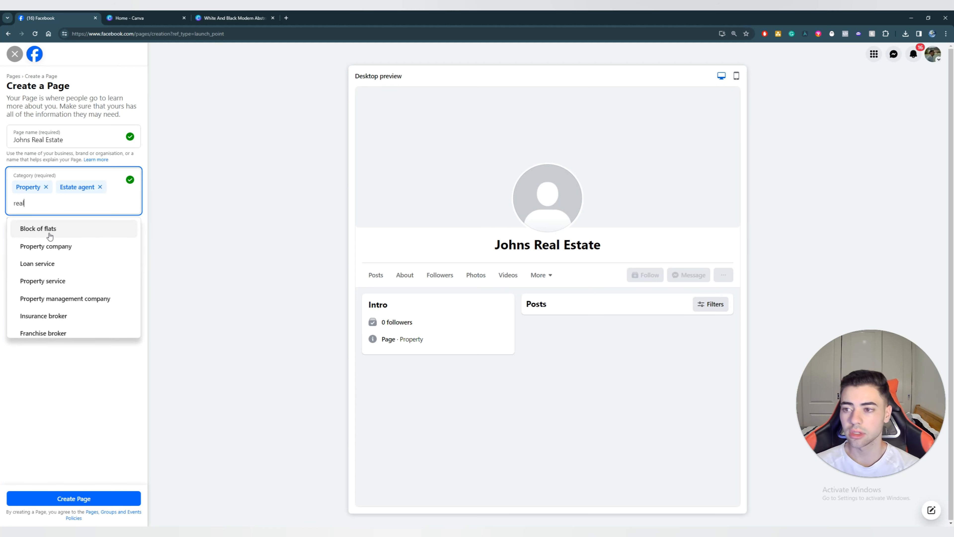
click(75, 249)
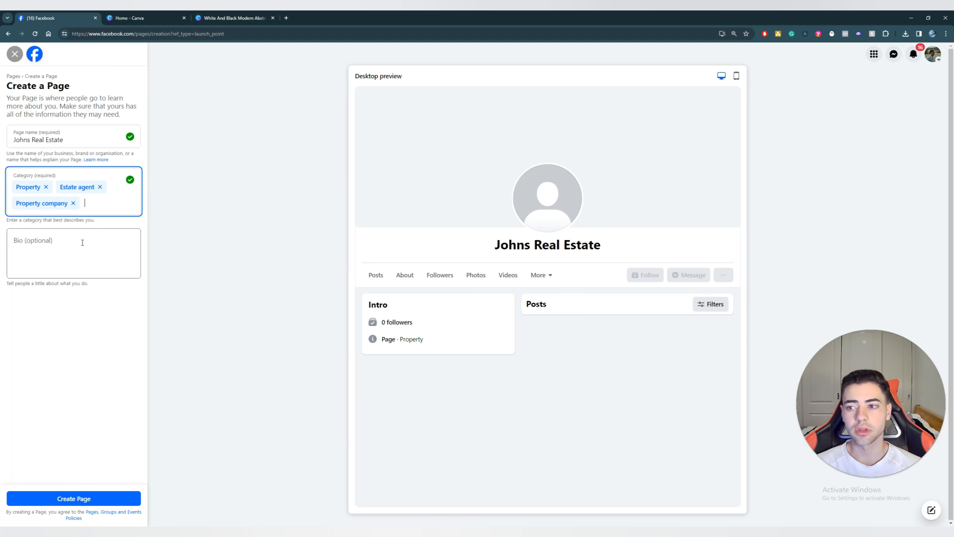
text(toy)
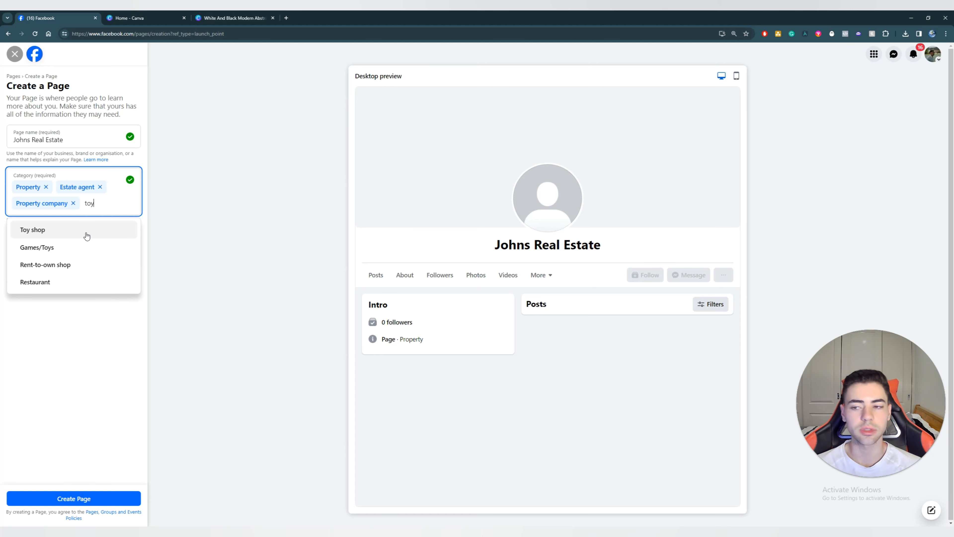
key(BackSpace)
key(BackSpace)
key(BackSpace)
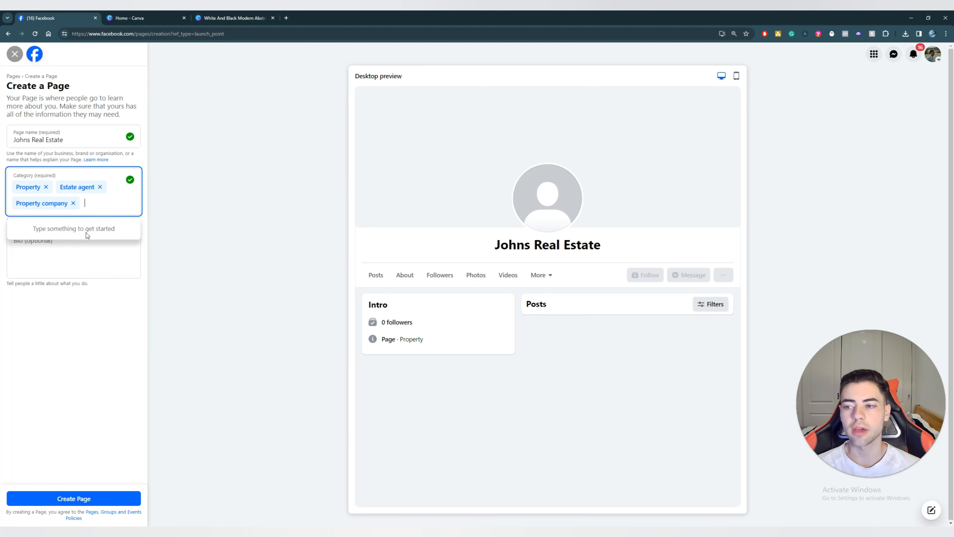
- Write the Page bio as "John's Real Estate Serving the Community for Over 10 years and counting helping you find your drea"
click(93, 256)
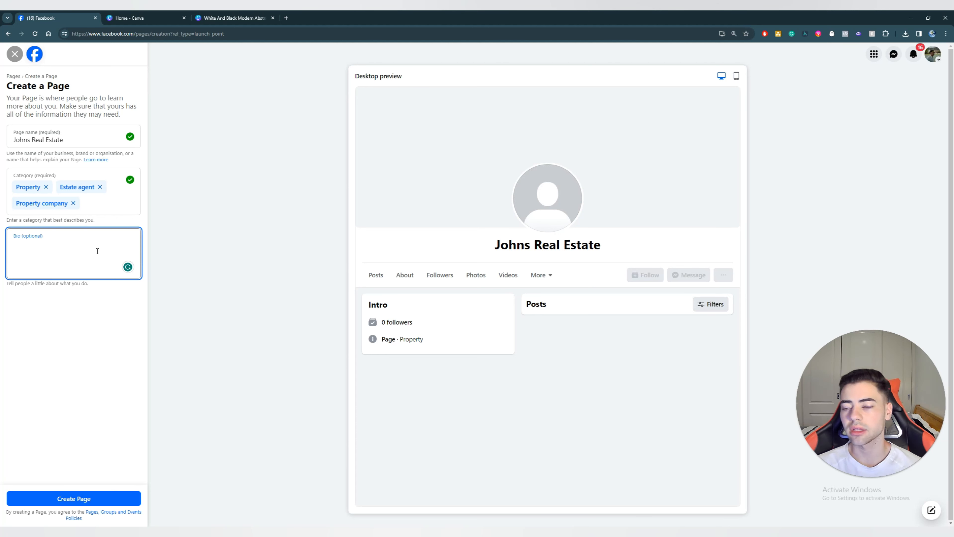
drag(92, 285, 10, 292)
click(29, 256)
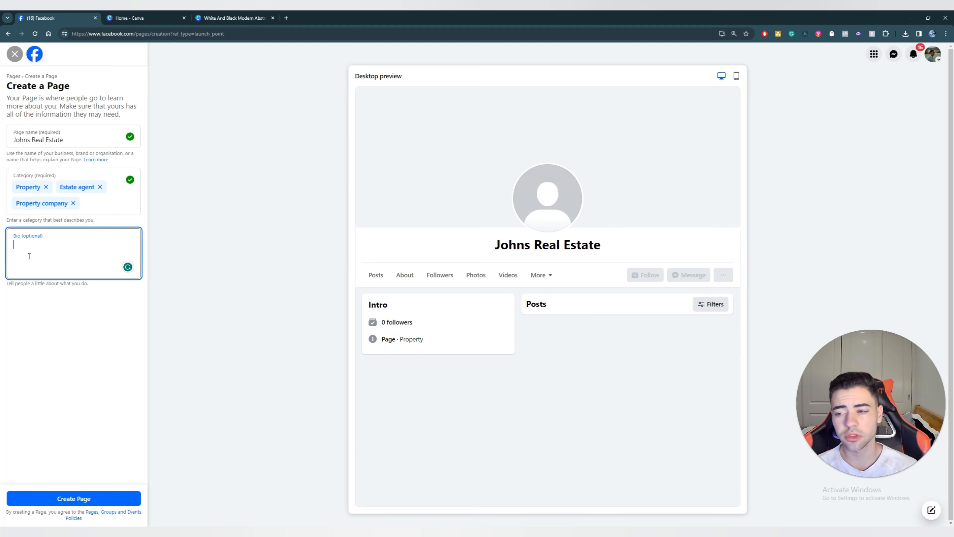
text(Jo)
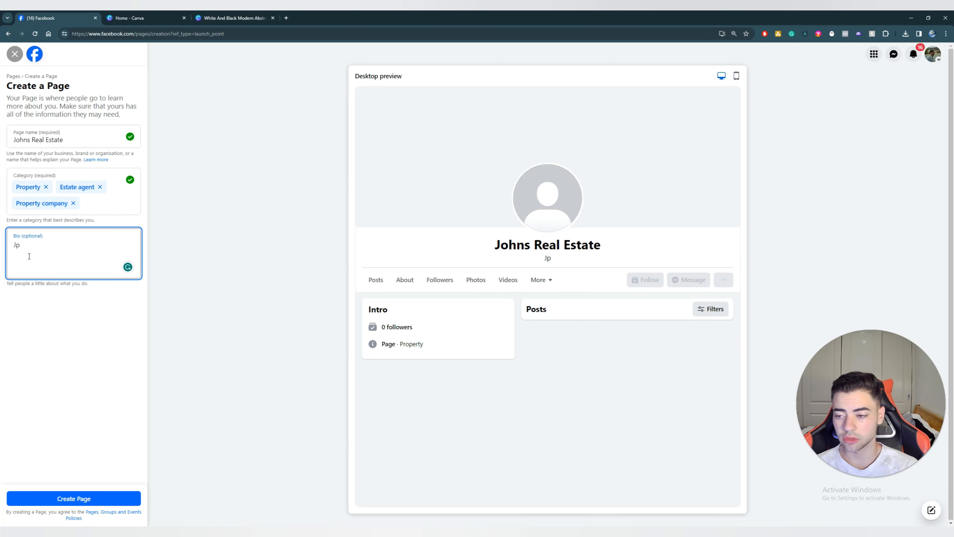
key(BackSpace)
text(ohn's)
key(BackSpace)
key(BackSpace)
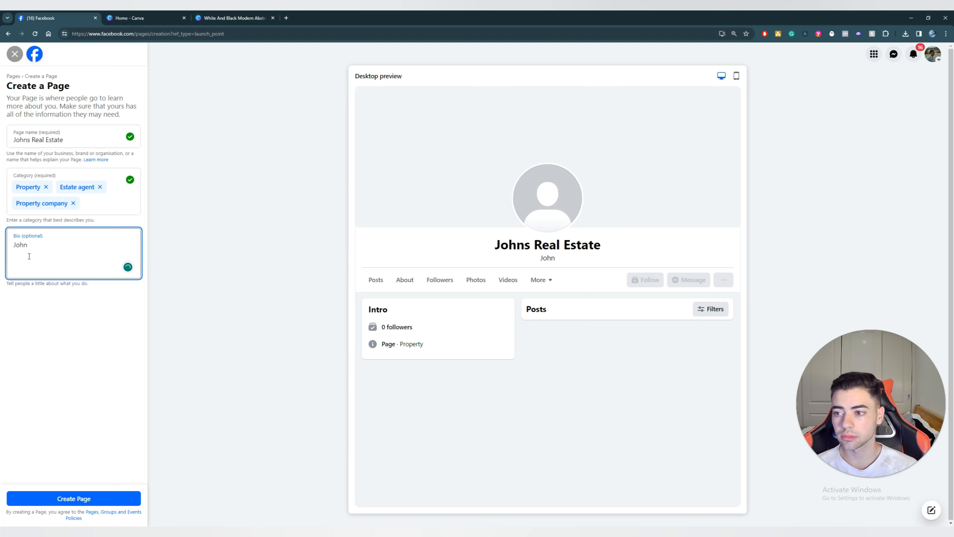
text('s Real )
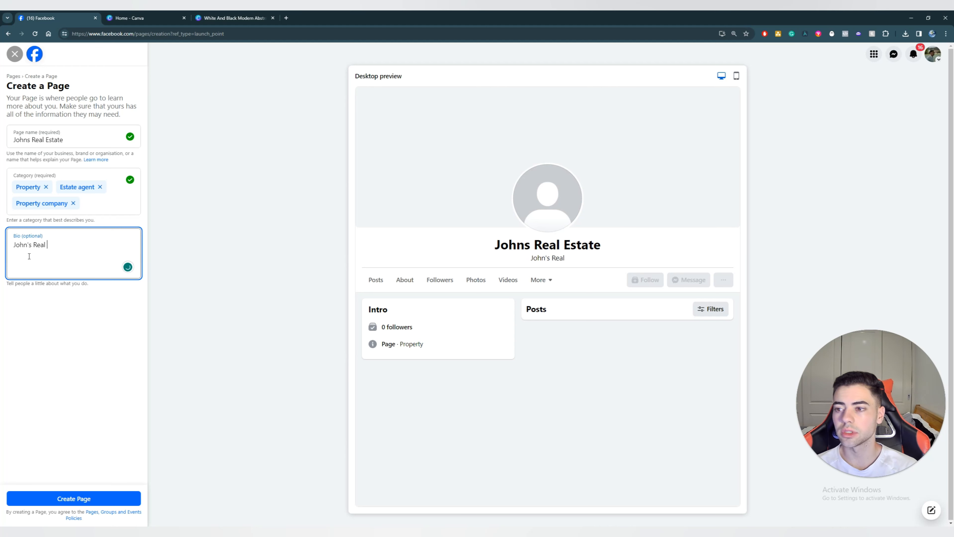
text(Estate Serv)
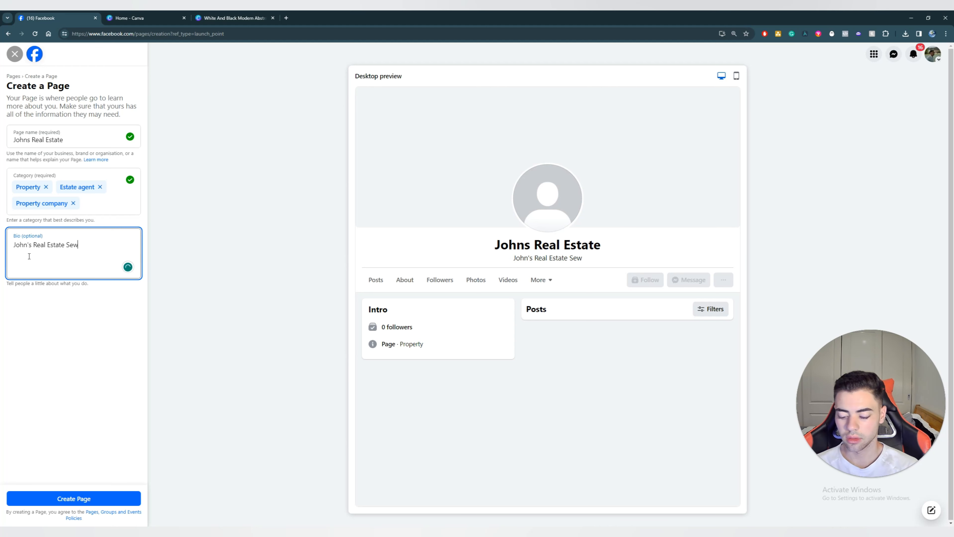
text(ing t)
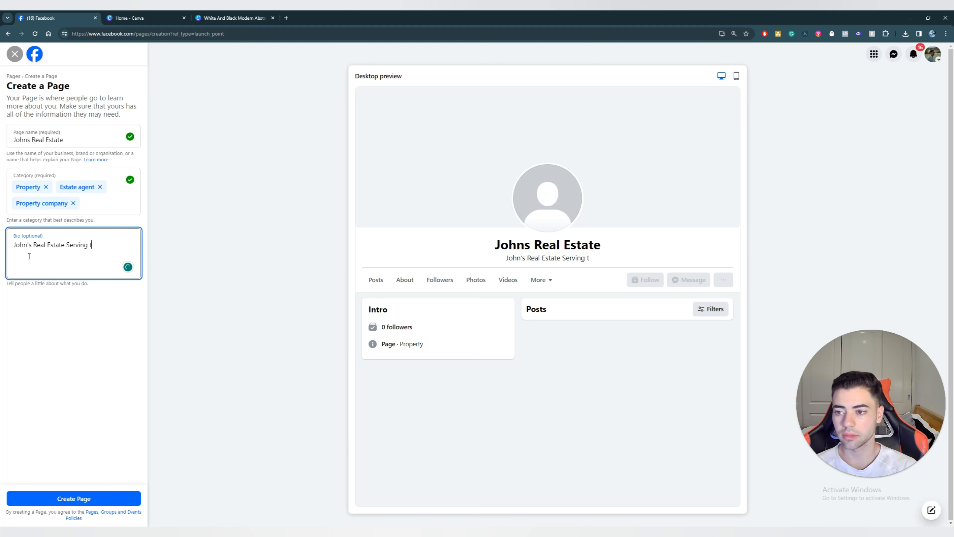
text(he Community for Over 10 years and counting helping you find your drea)
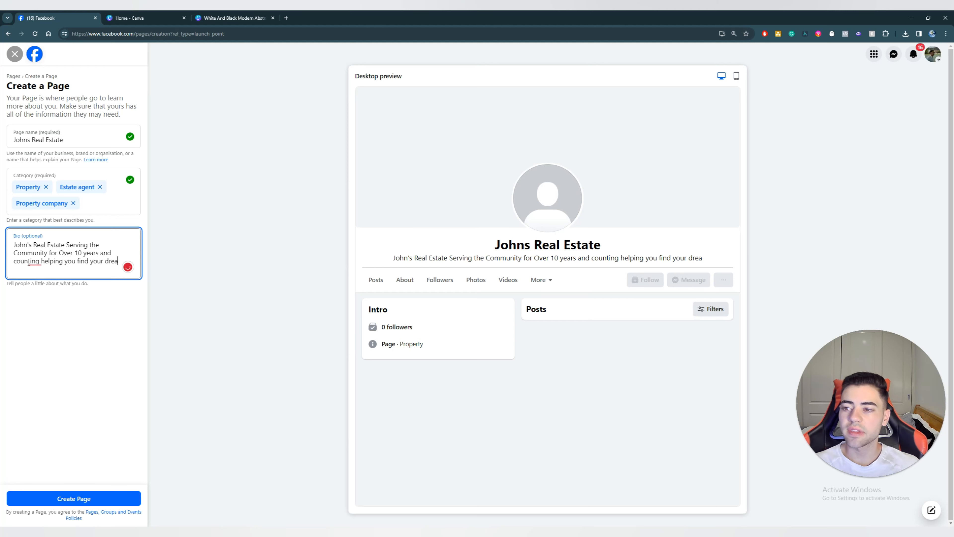
- Replace the bio text after "Over 10" with "to help find your dream property" and create the Page
drag(87, 256, 119, 266)
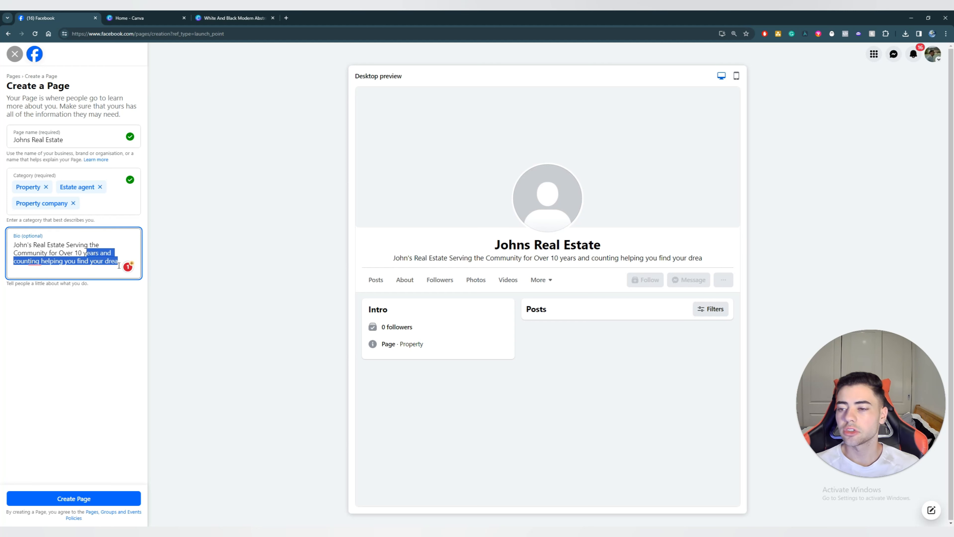
key(BackSpace)
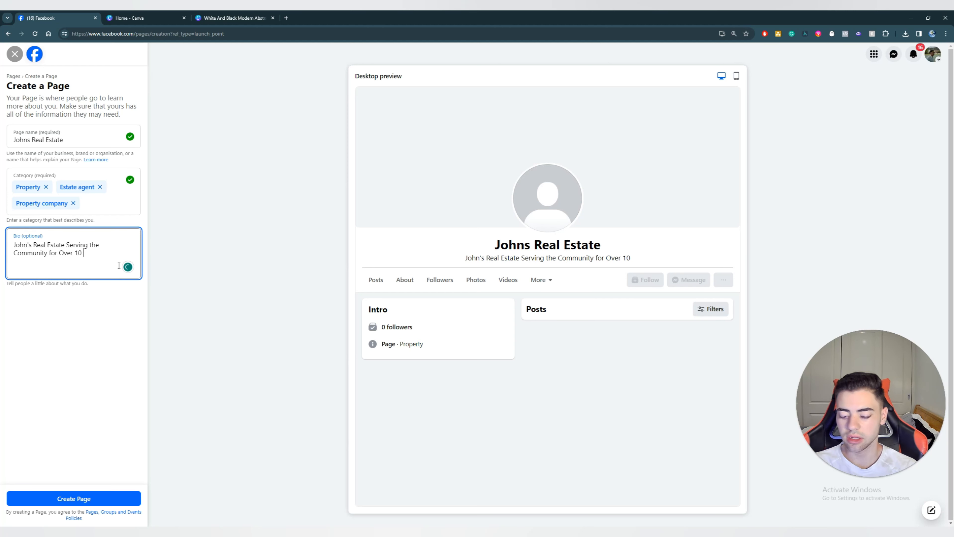
text(to help )
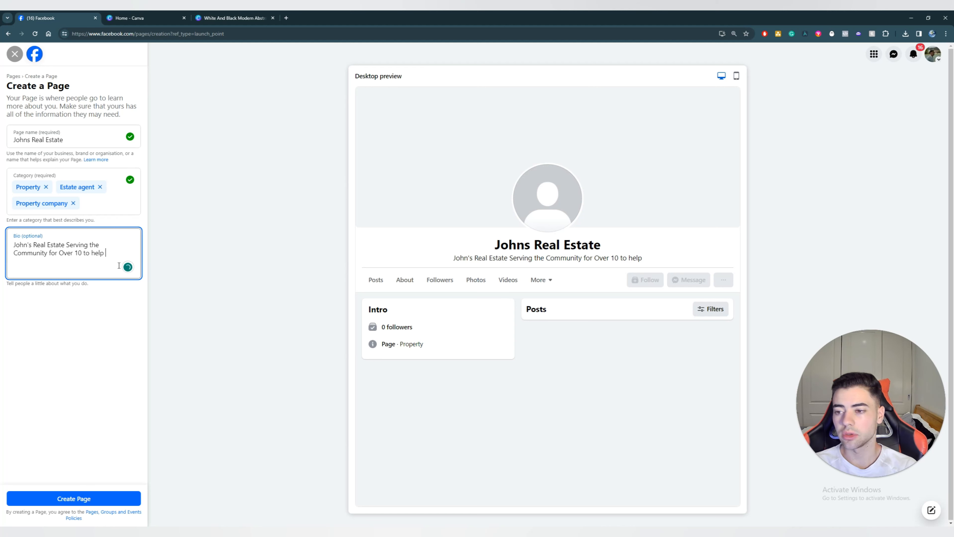
text(find your d)
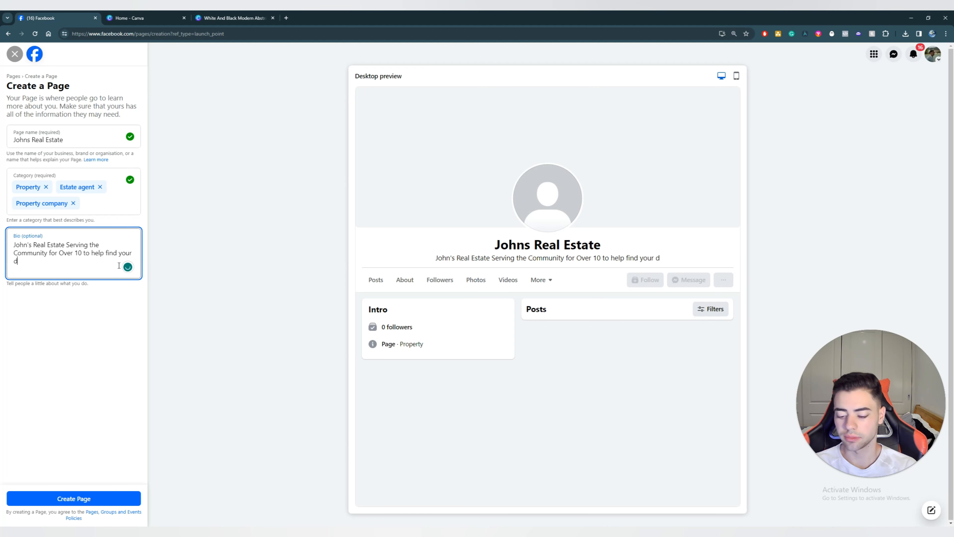
text(ream property)
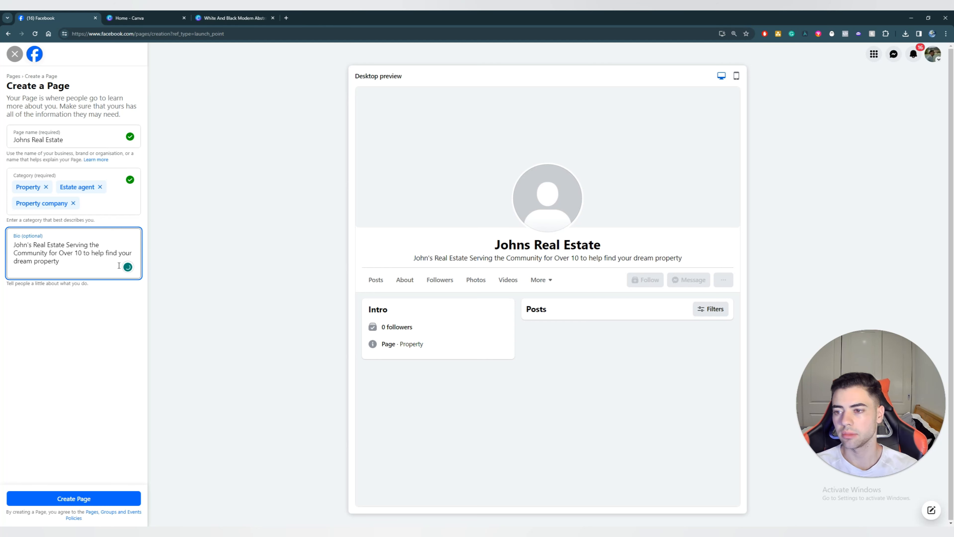
click(126, 298)
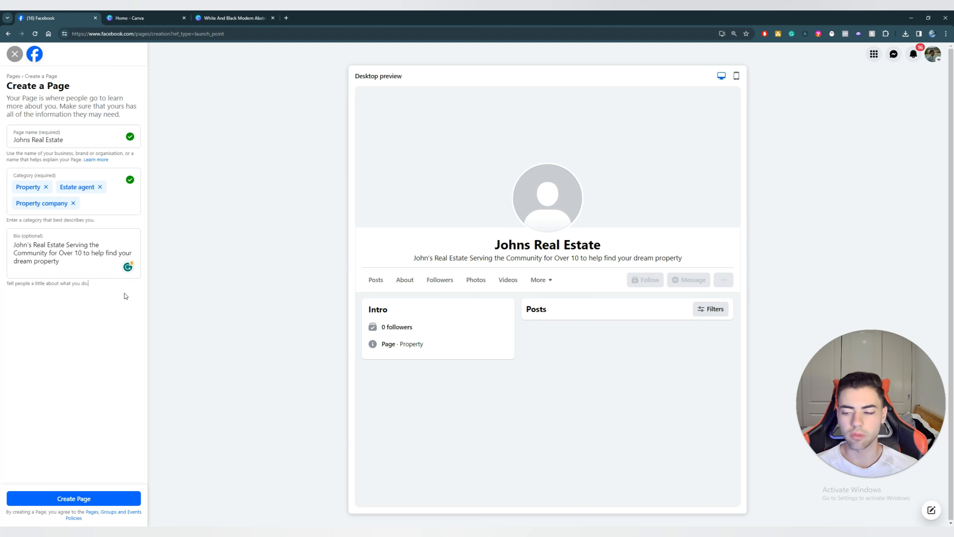
click(81, 500)
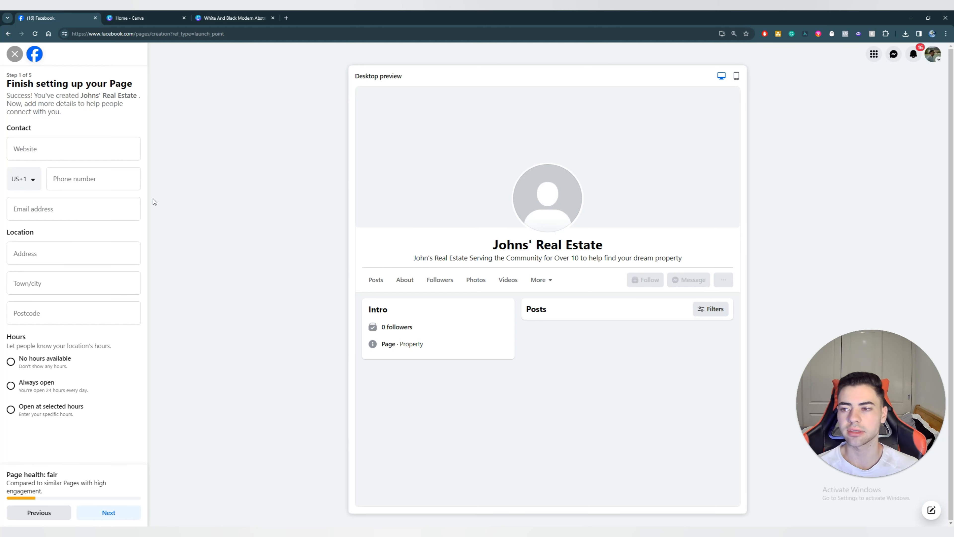
- Enter theagentflow.com as the Page's contact website
click(120, 147)
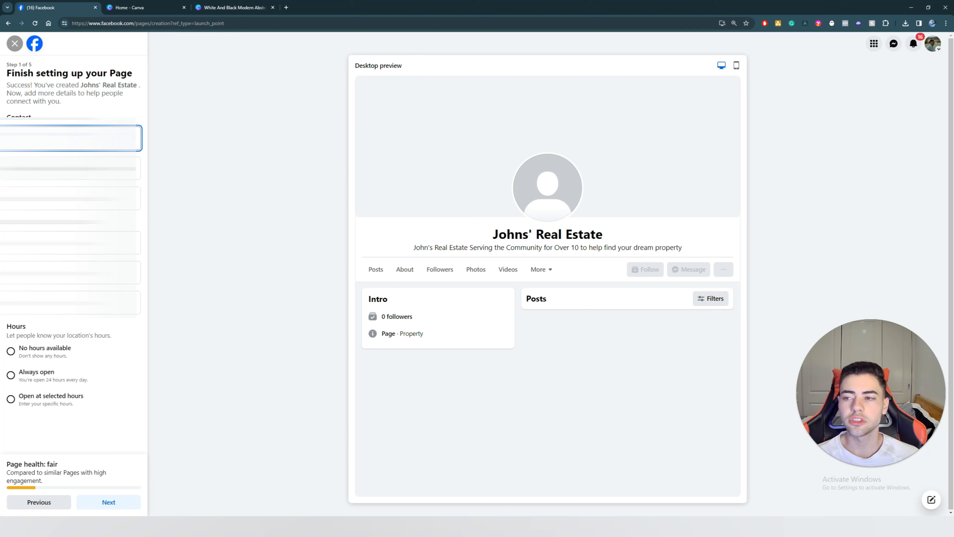
text(tflow)
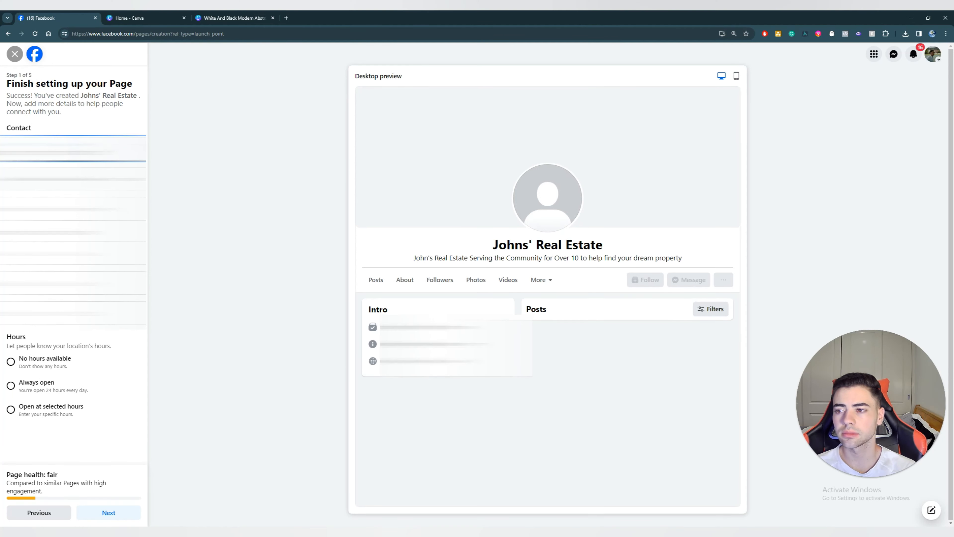
text(.com)
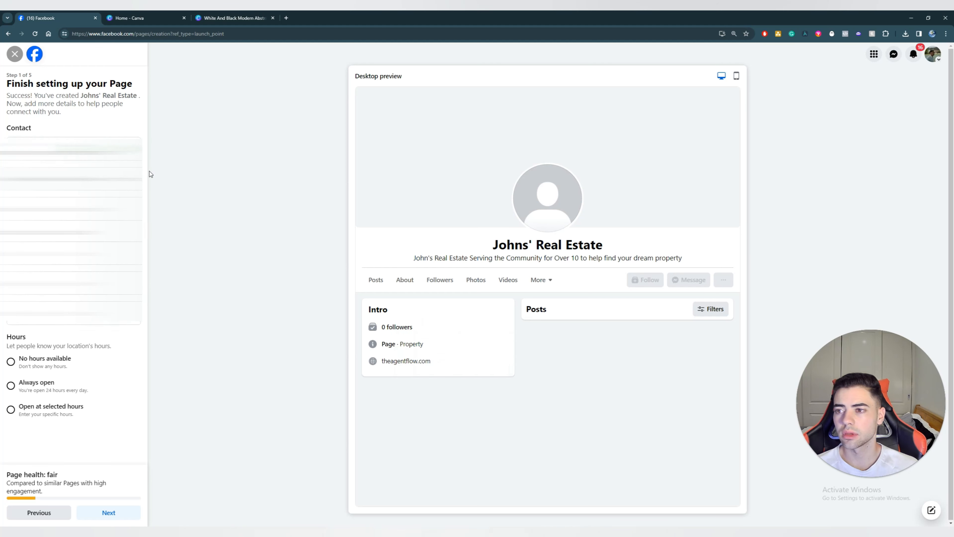
- Fill in the Page's contact details from the saved entry and set the phone number with the Australia country code
click(139, 178)
click(138, 245)
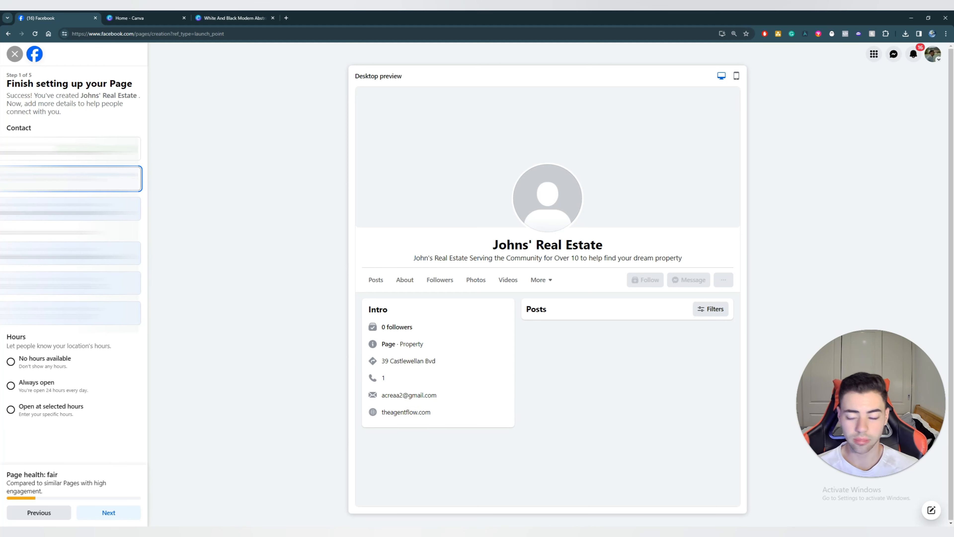
click(23, 178)
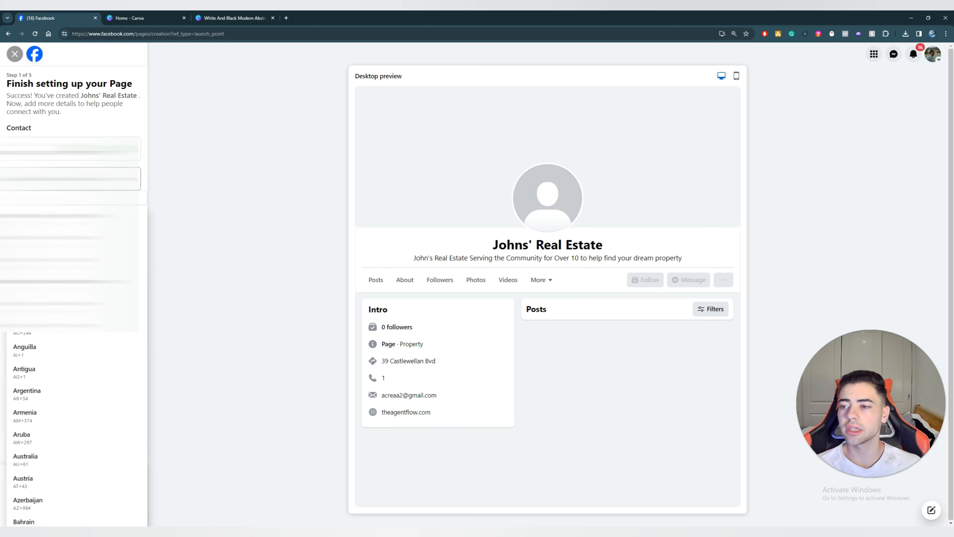
text(aus)
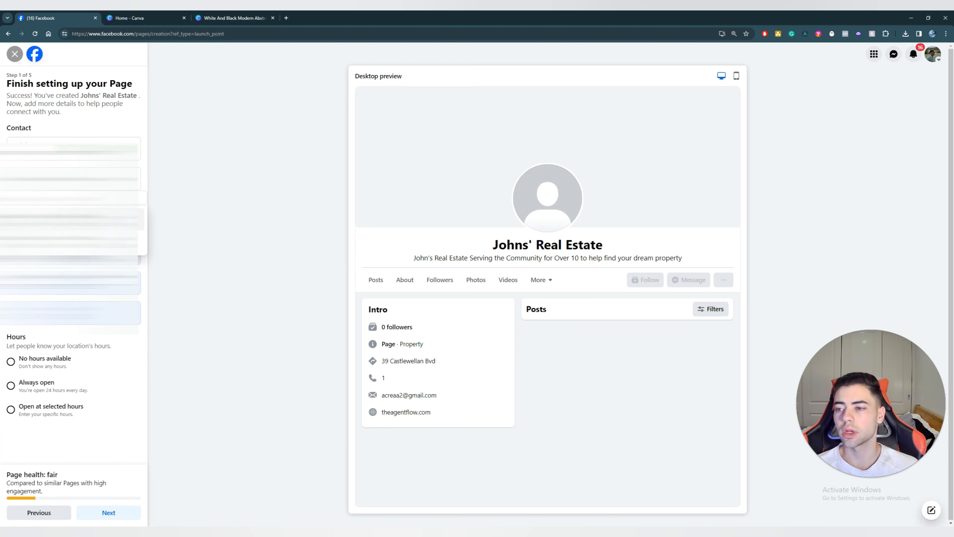
click(75, 219)
click(94, 178)
click(75, 201)
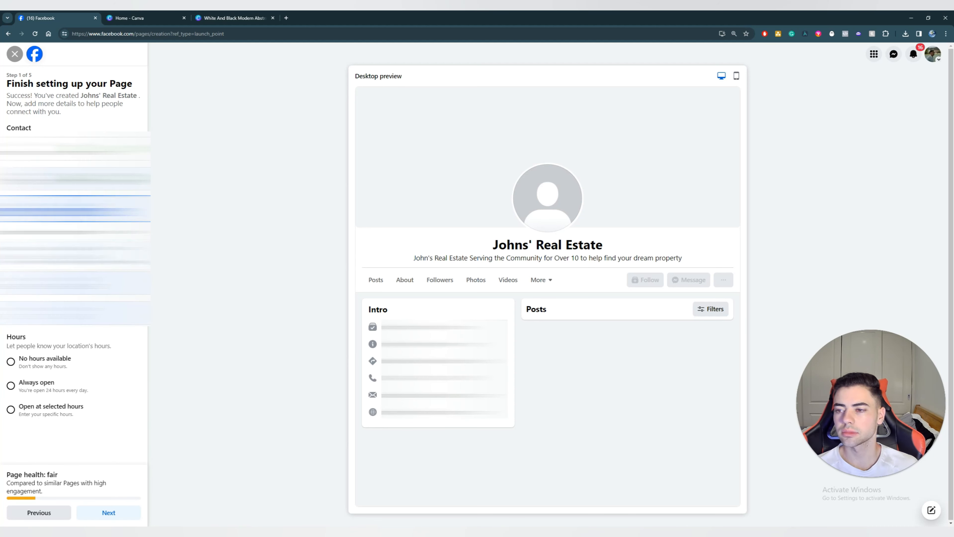
- Enter the business e-mail address in the Page's contact details
click(75, 209)
click(75, 232)
click(235, 263)
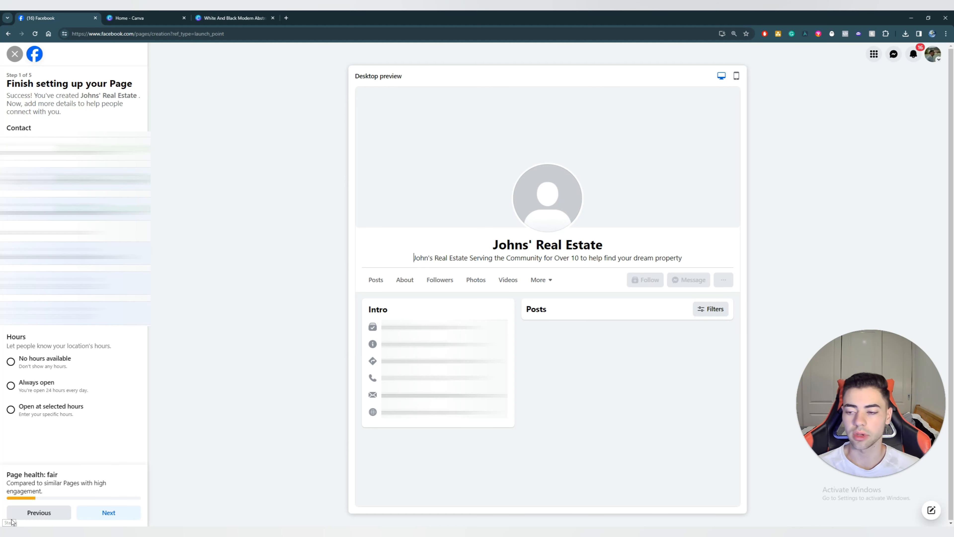
- Set the Page to open at selected hours, with Monday from 09:00 to 17:00, and continue to customising the Page
click(10, 410)
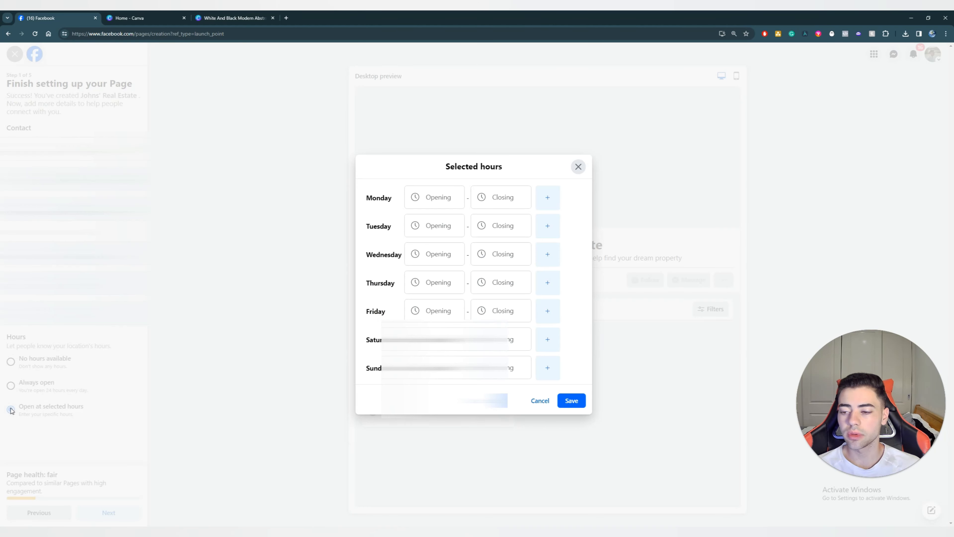
click(434, 201)
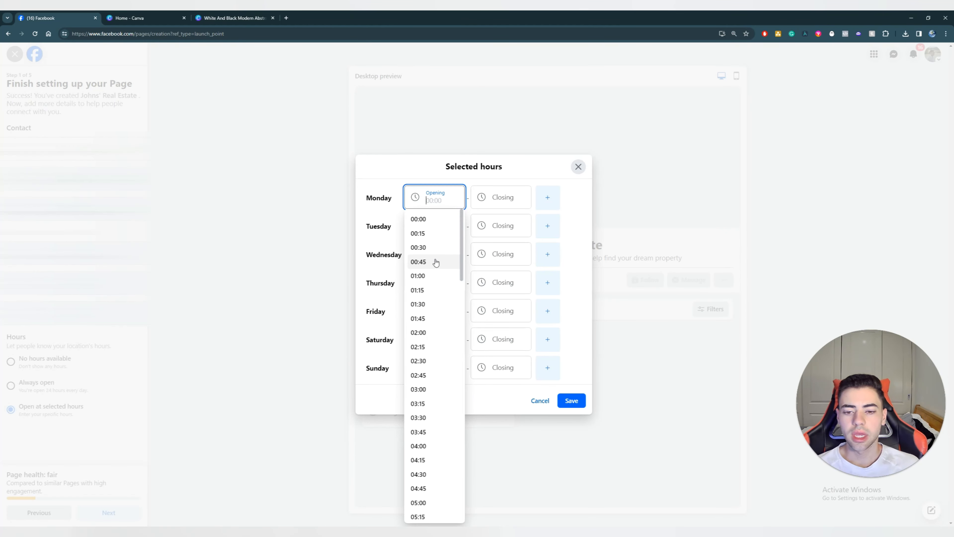
scroll(436, 263, down, 8)
scroll(436, 263, down, 2)
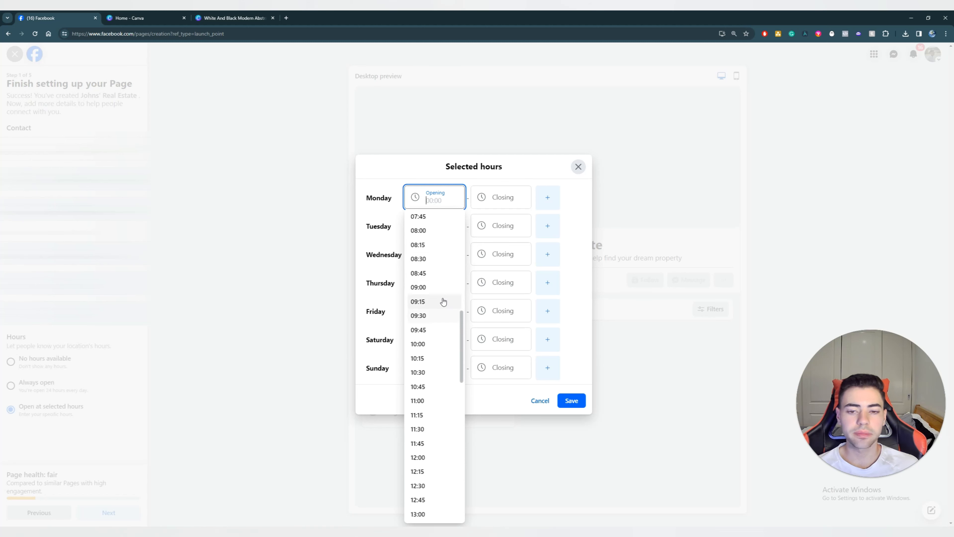
click(444, 284)
click(509, 200)
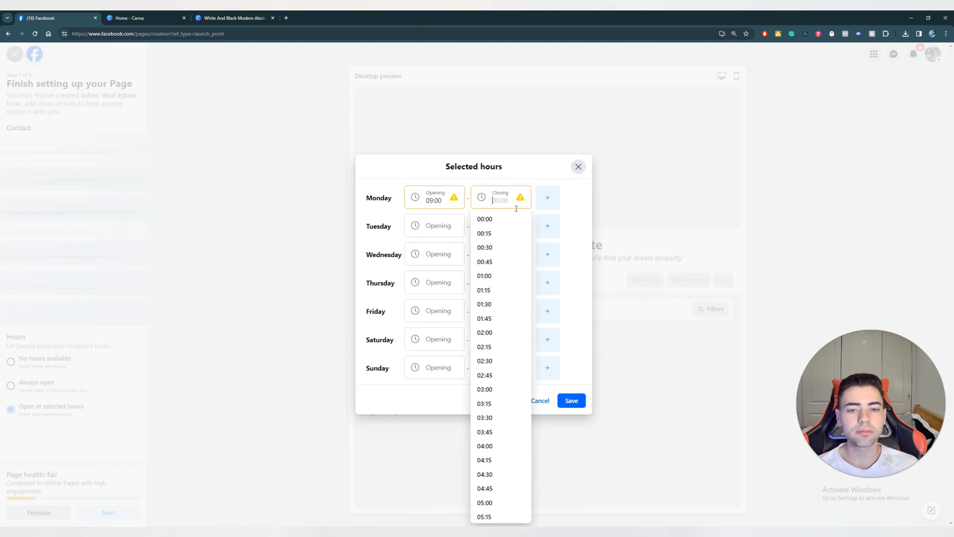
scroll(498, 288, down, 11)
scroll(498, 289, down, 8)
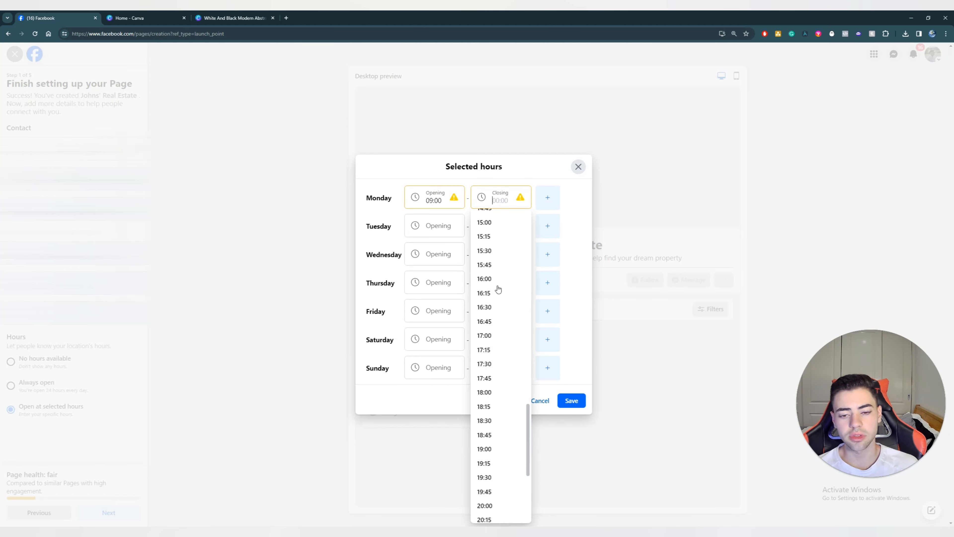
click(498, 338)
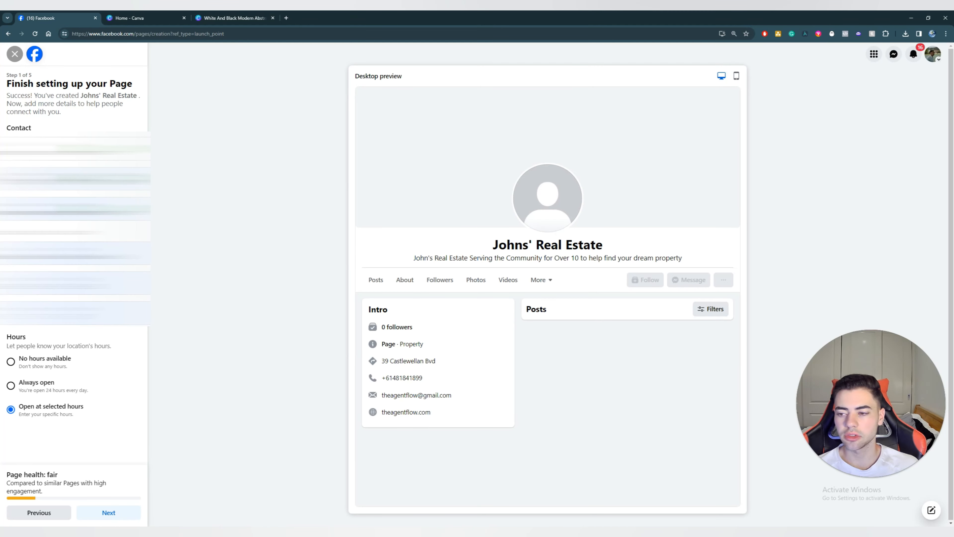
click(121, 512)
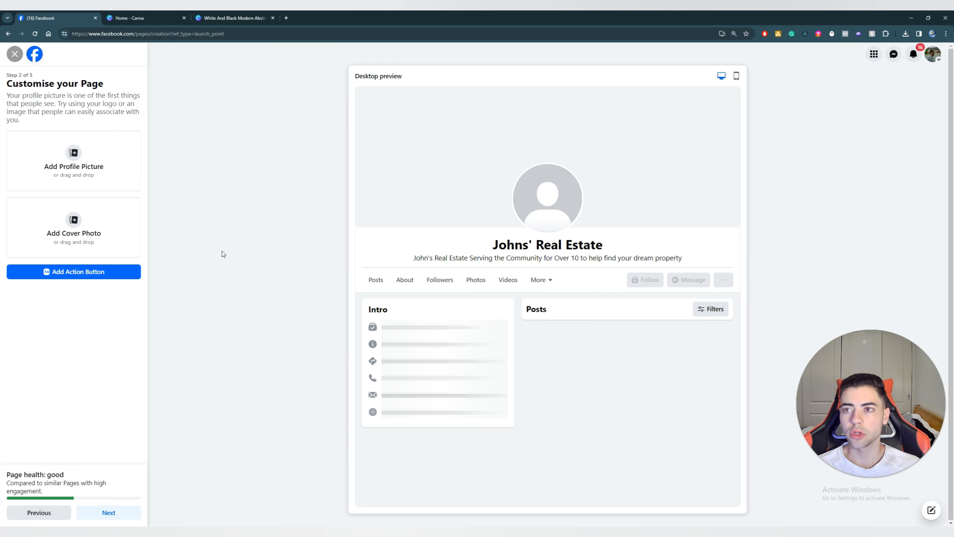
click(154, 17)
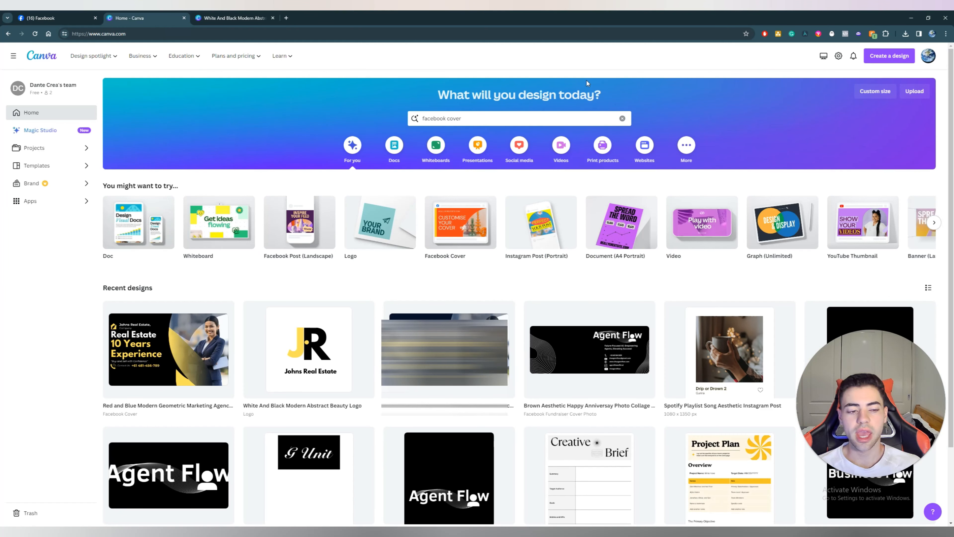
click(174, 33)
drag(175, 31, 70, 35)
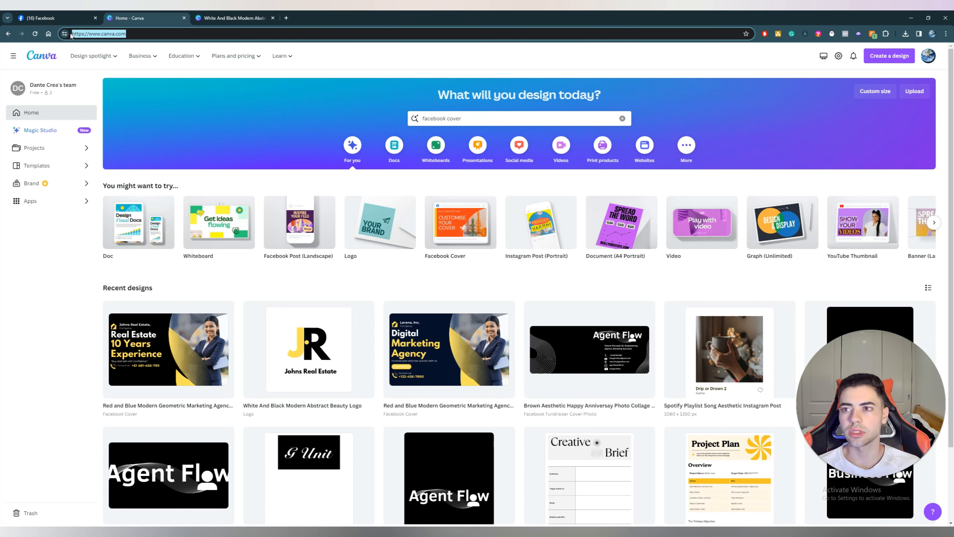
click(85, 215)
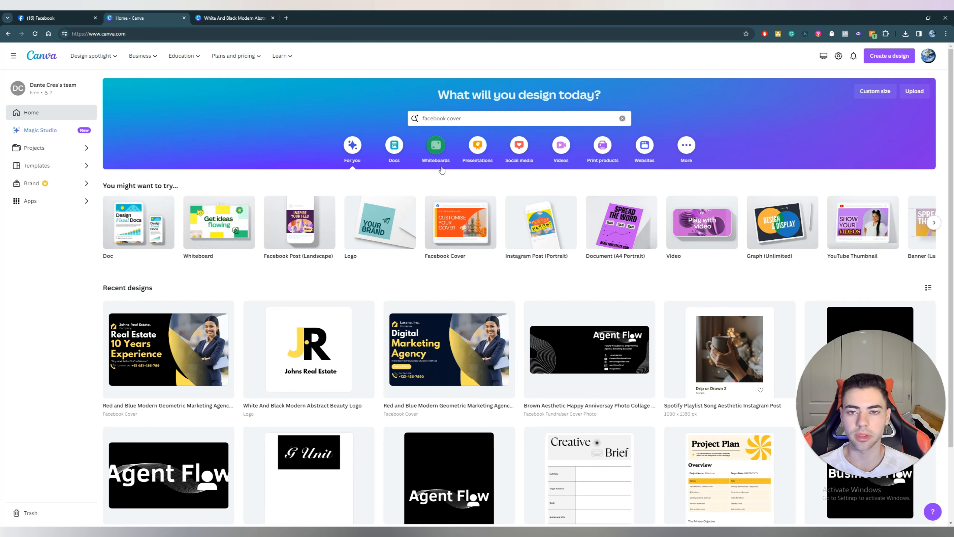
- Replace the template search with "facebook co" and open the Facebook Cover templates
click(491, 119)
key(ctrl+a)
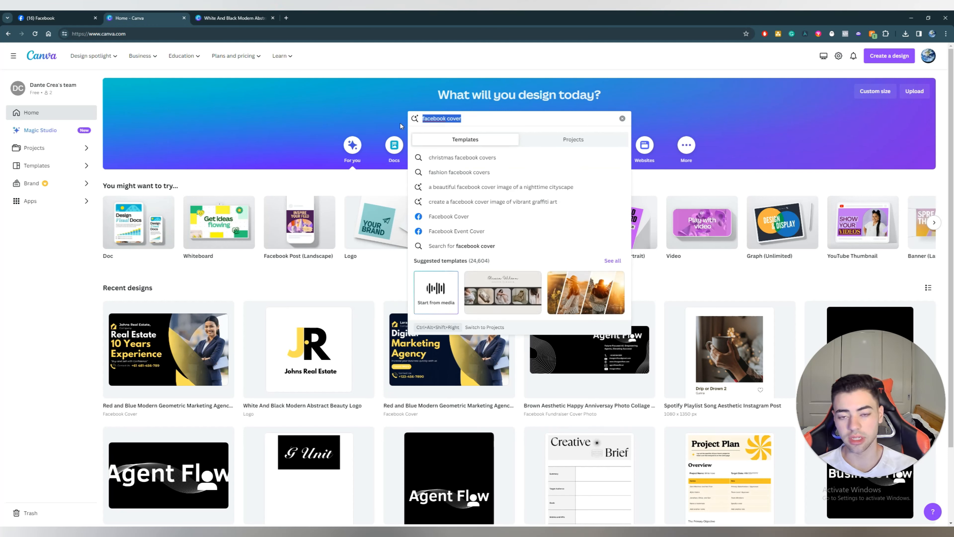
key(BackSpace)
text(faceboo)
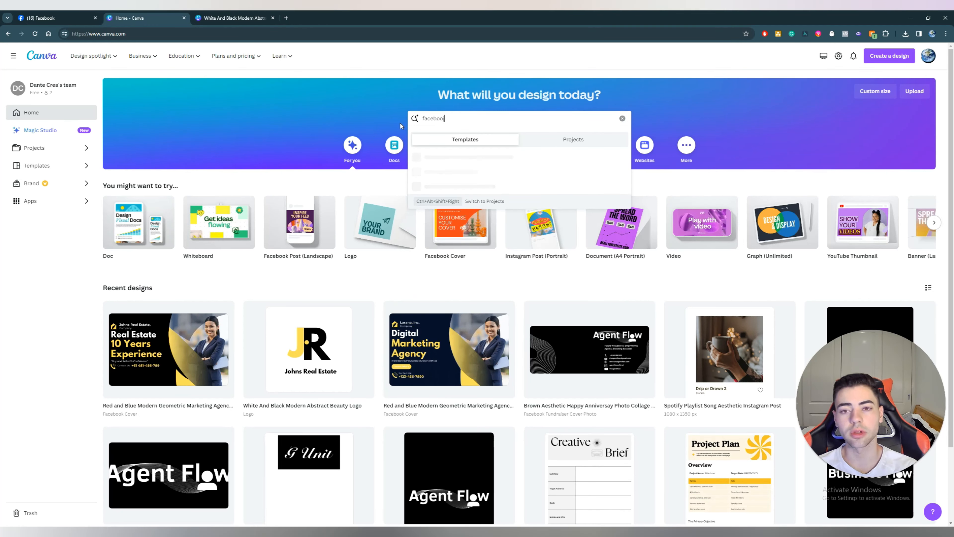
text(k co)
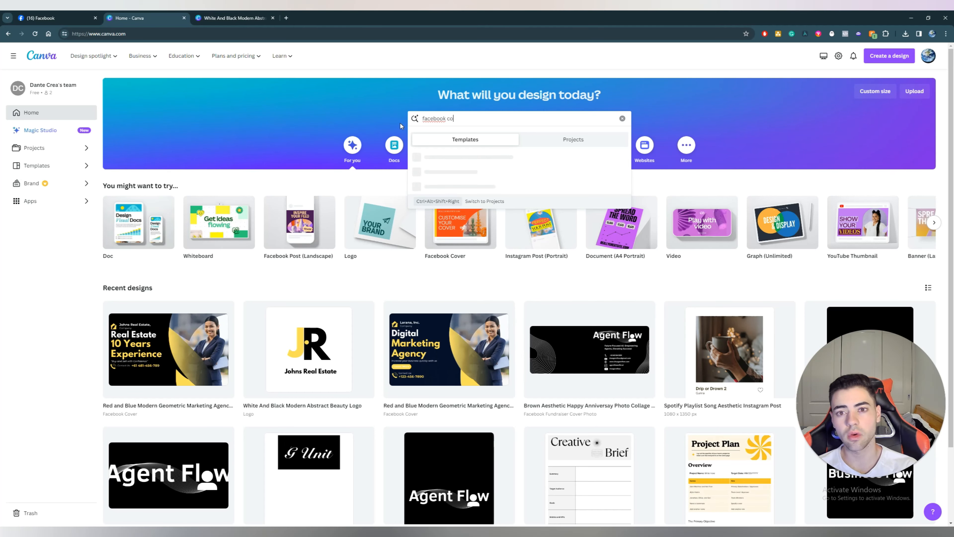
click(475, 221)
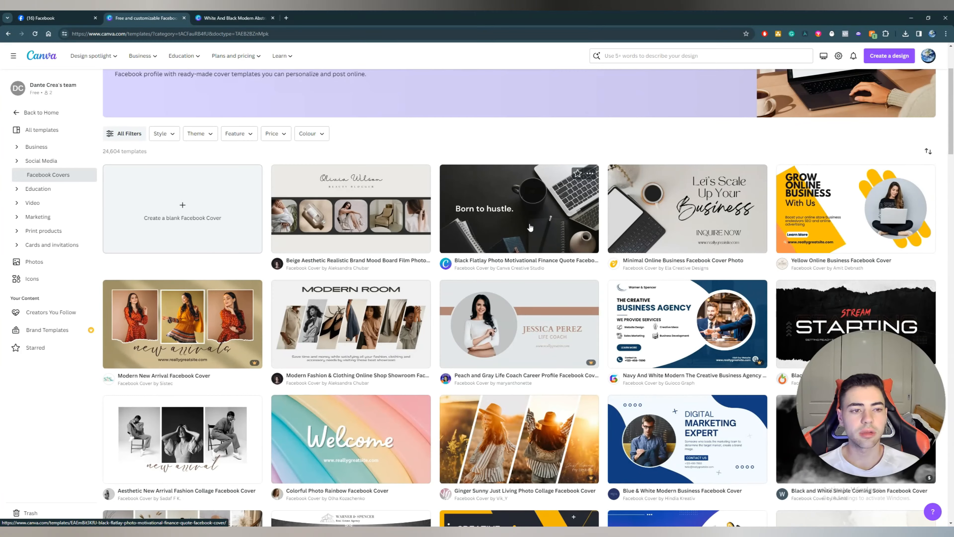
- Browse the cover templates and start customising the Red and Blue Modern Geometric Marketing Agency Facebook Cover
scroll(530, 227, down, 6)
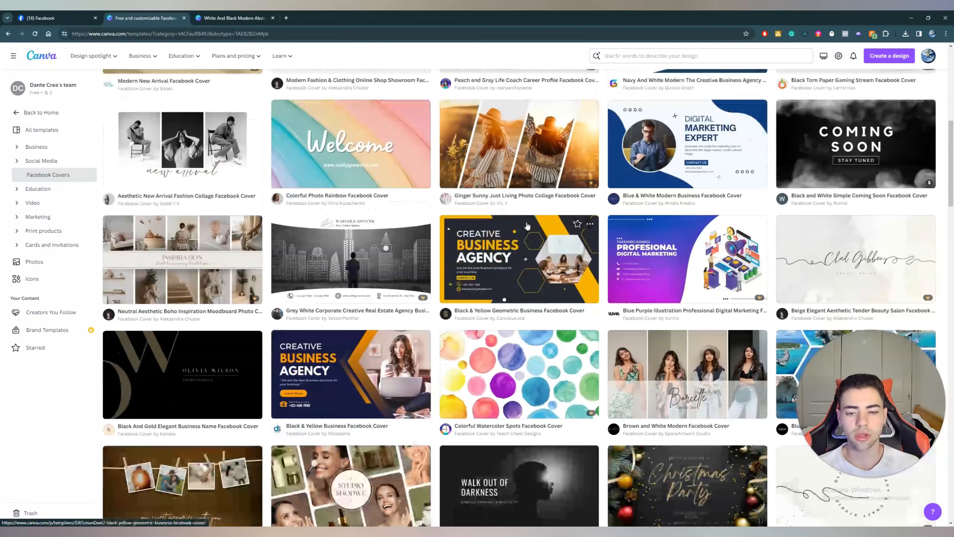
scroll(527, 226, down, 10)
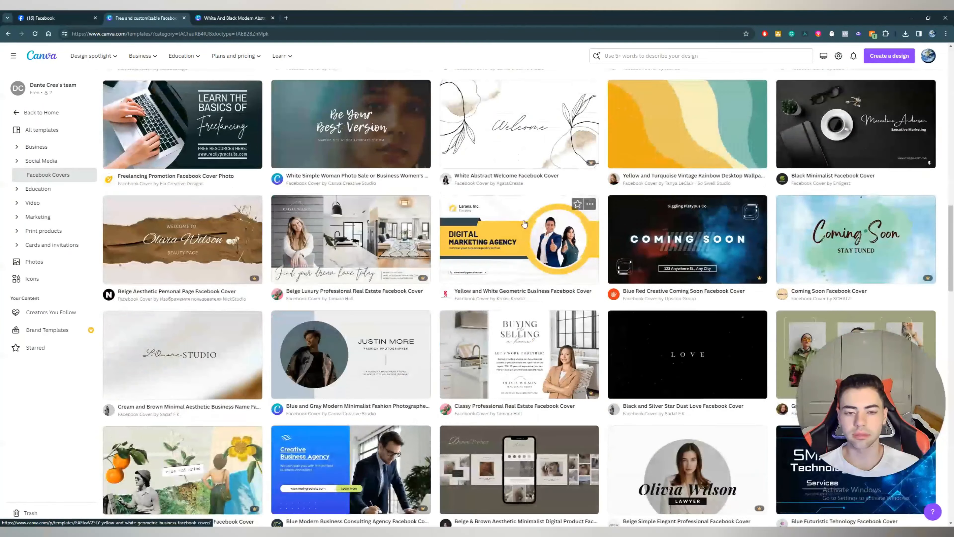
scroll(524, 224, up, 13)
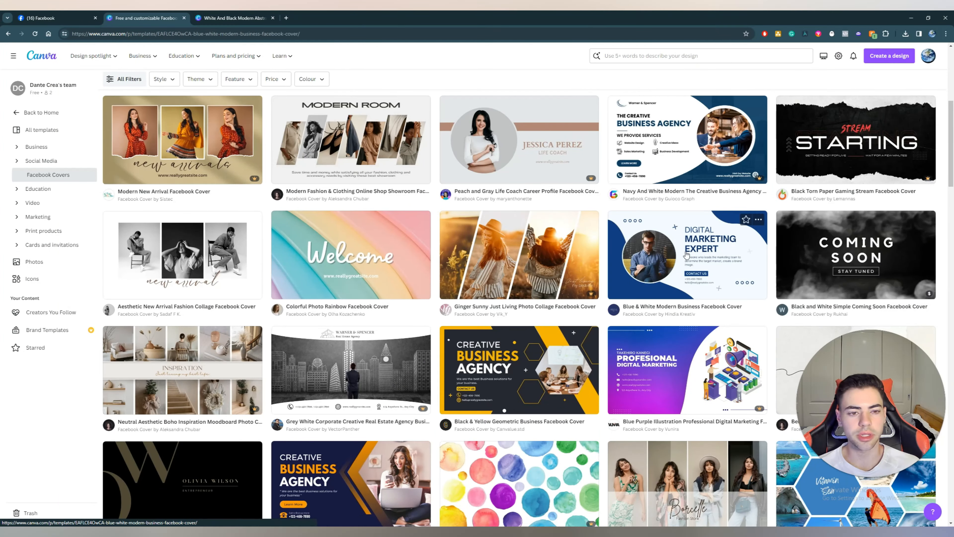
click(686, 254)
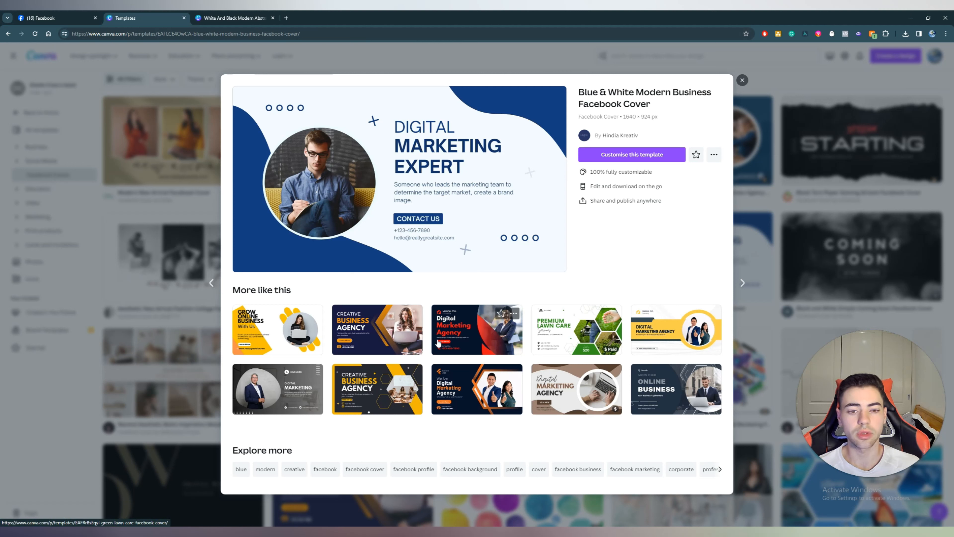
click(489, 338)
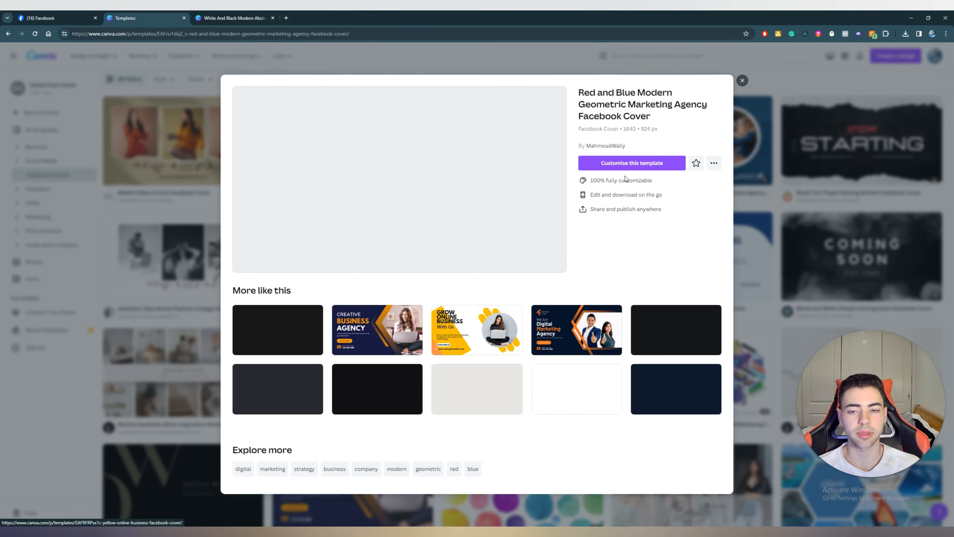
click(628, 163)
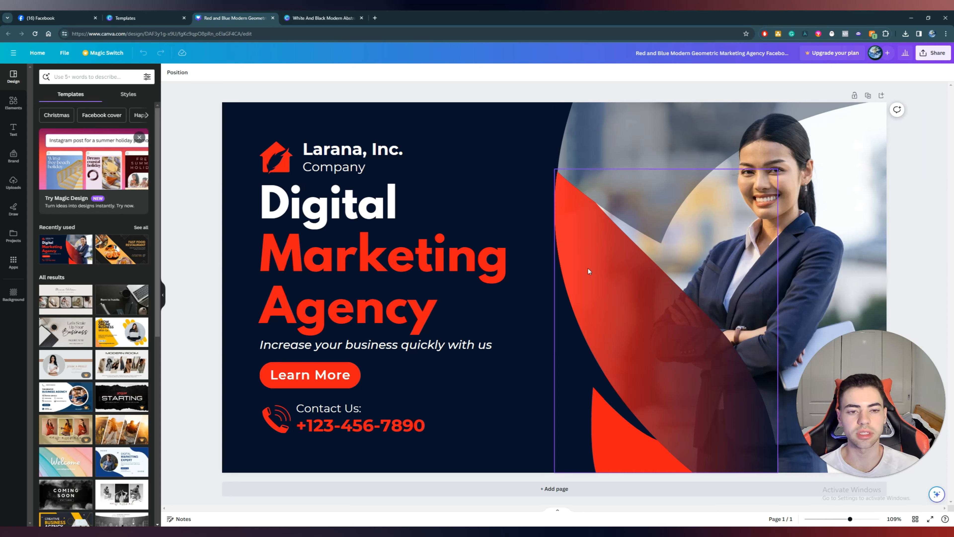
- Recolour the house logo, the "Marketing Agency" heading and the contact icon and phone number yellow
click(284, 158)
click(256, 72)
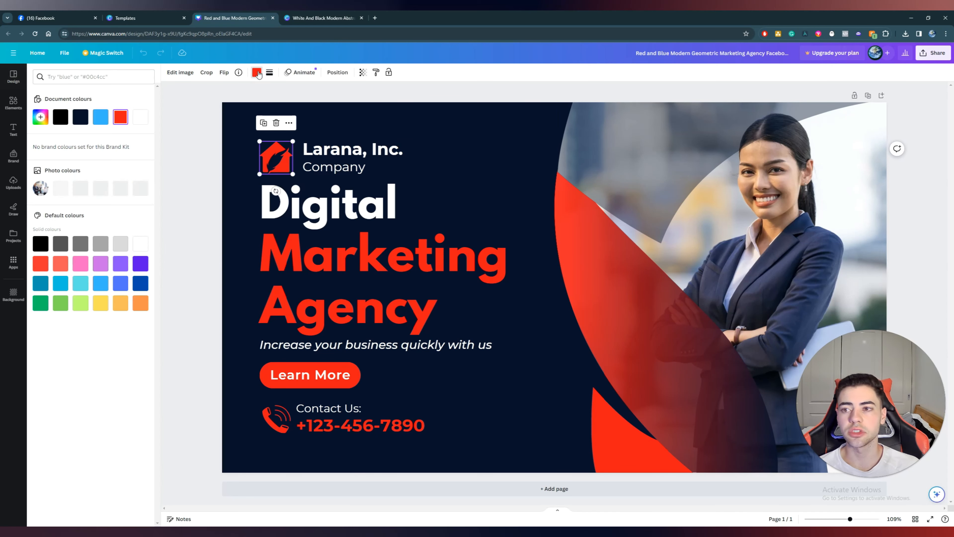
click(100, 303)
click(338, 263)
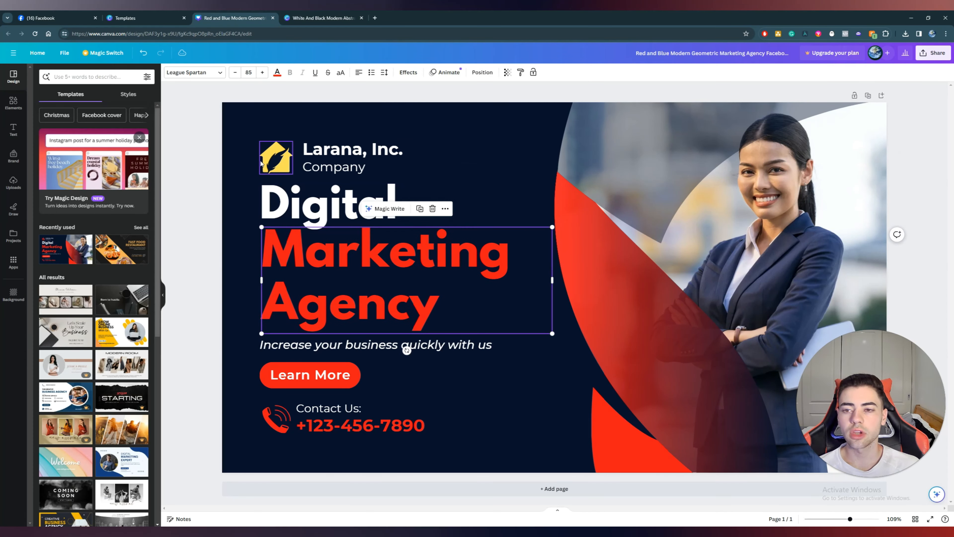
click(278, 72)
click(141, 116)
- Make the "Learn More" button white and its text black
click(310, 375)
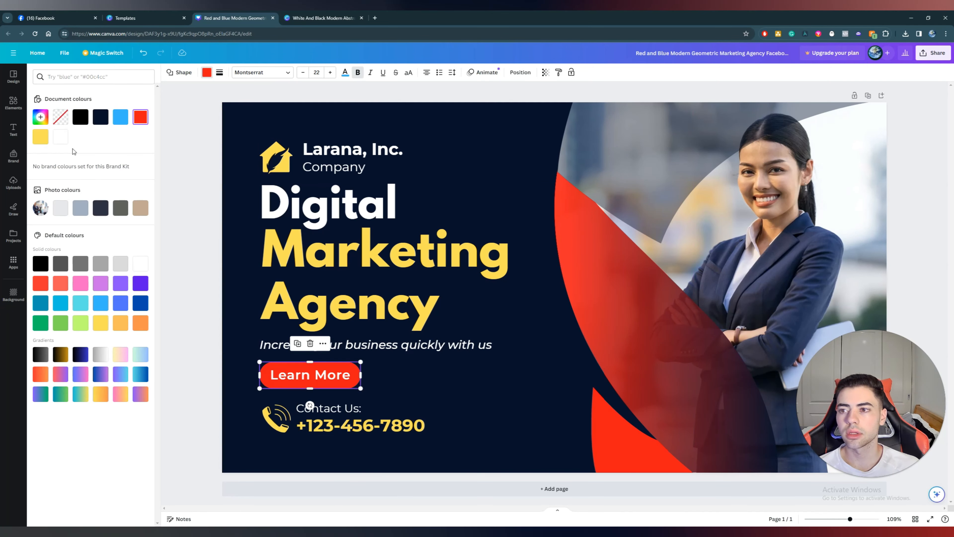
click(40, 136)
double_click(310, 375)
click(60, 117)
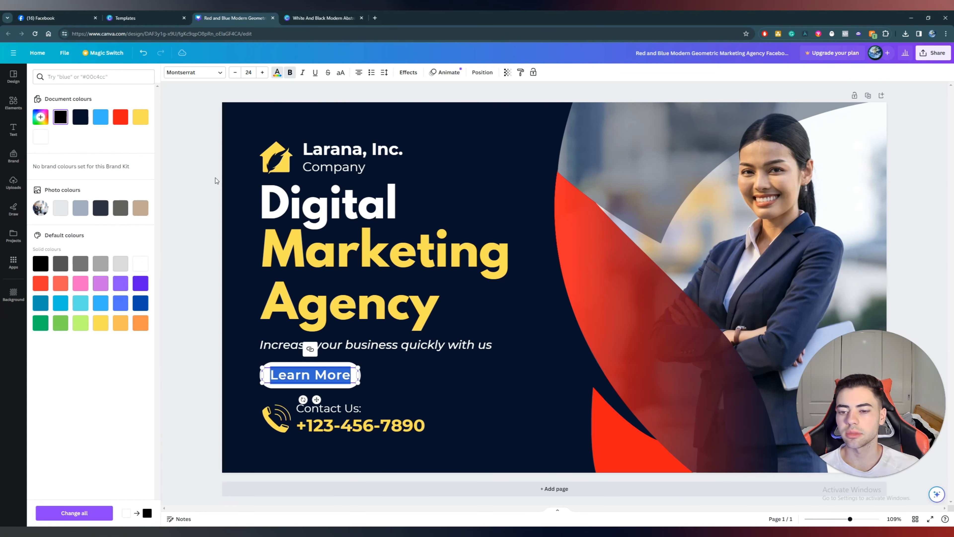
- Change the dark navy background shape behind the text to black
click(233, 124)
click(257, 72)
click(60, 117)
click(209, 146)
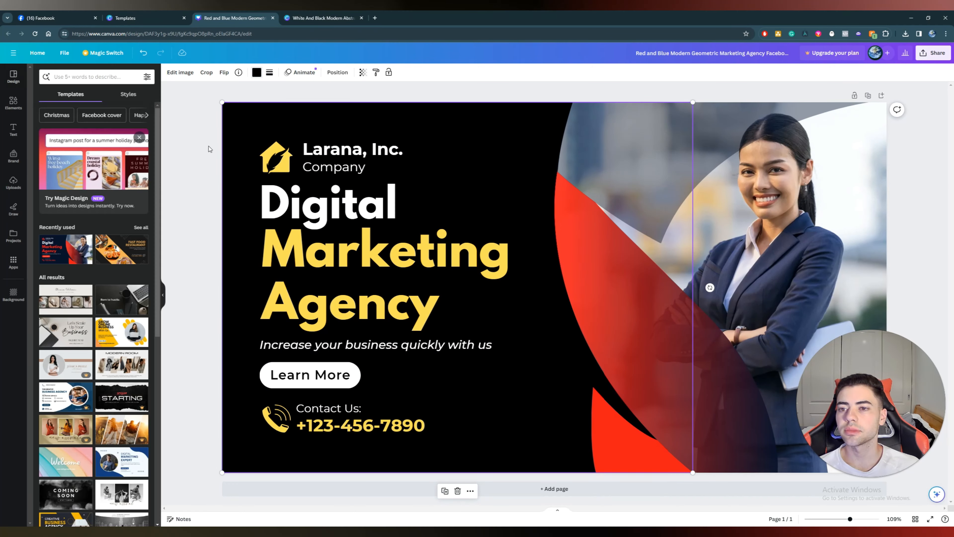
- Recolour the large red curved shape and the small red shape beneath it yellow (#ffde59)
click(586, 263)
click(268, 72)
click(140, 117)
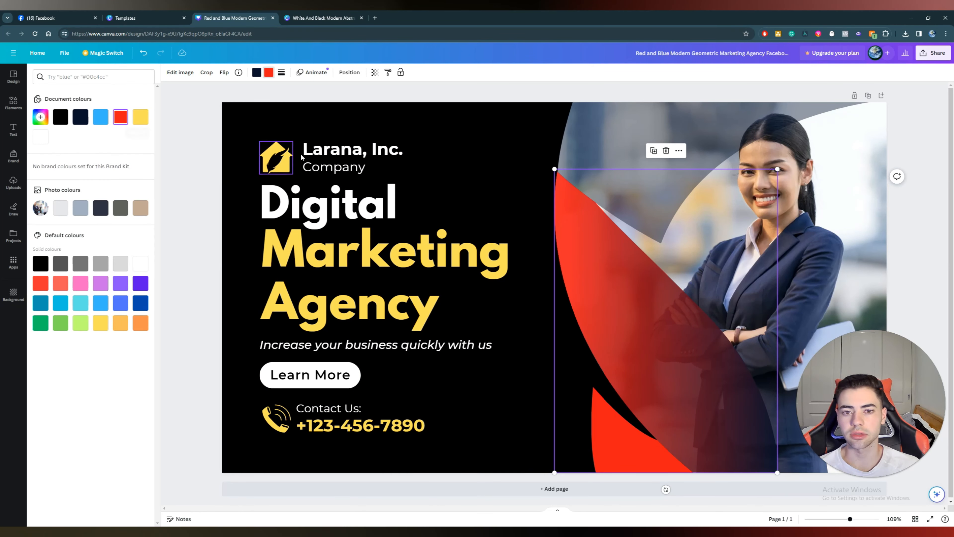
click(616, 432)
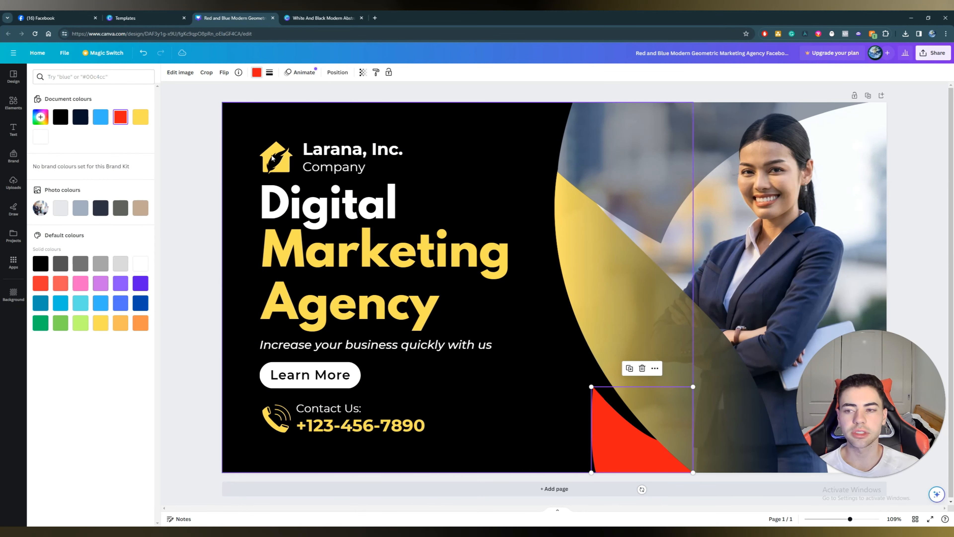
click(140, 117)
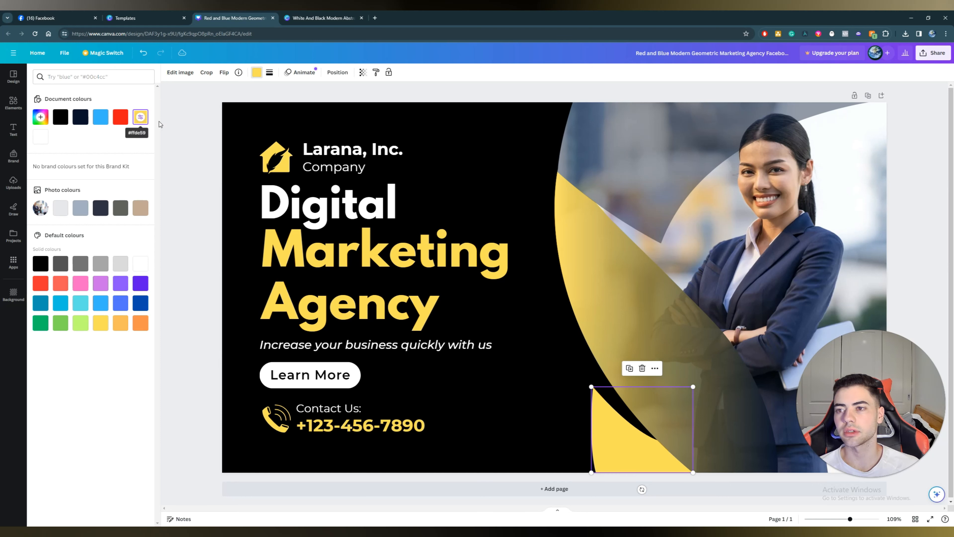
click(263, 132)
- Replace the company name beside the house logo with "John's Real Estate" and widen its text box to fit one line
double_click(336, 153)
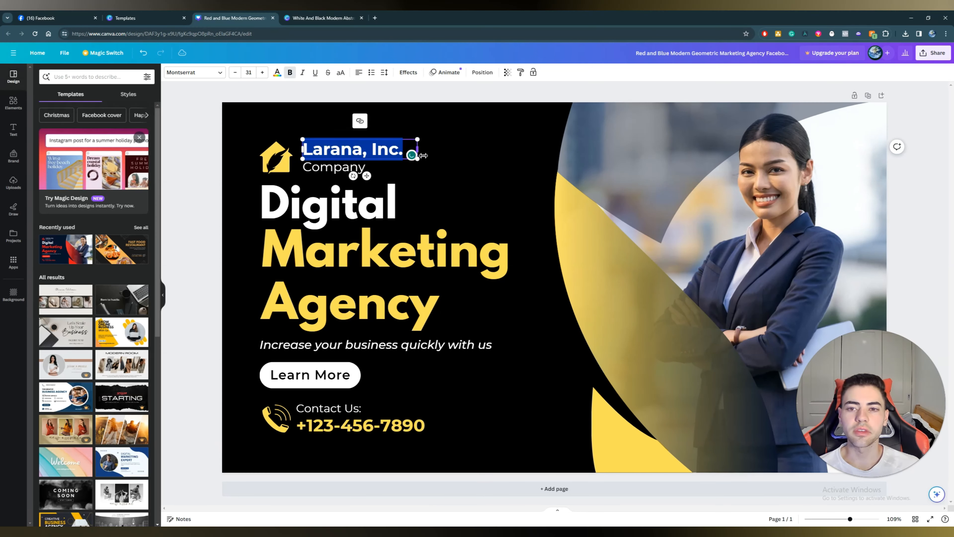
drag(408, 153, 303, 152)
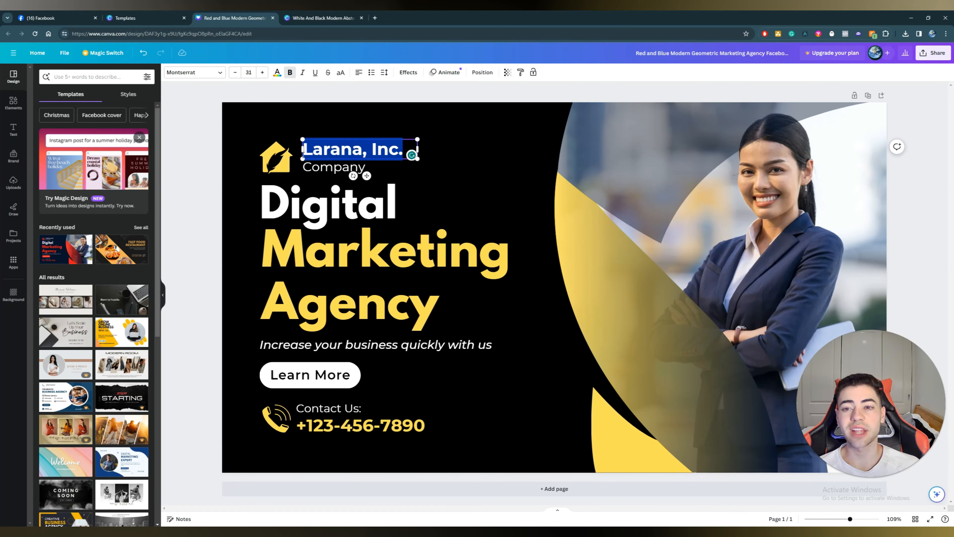
key(BackSpace)
text(Jo)
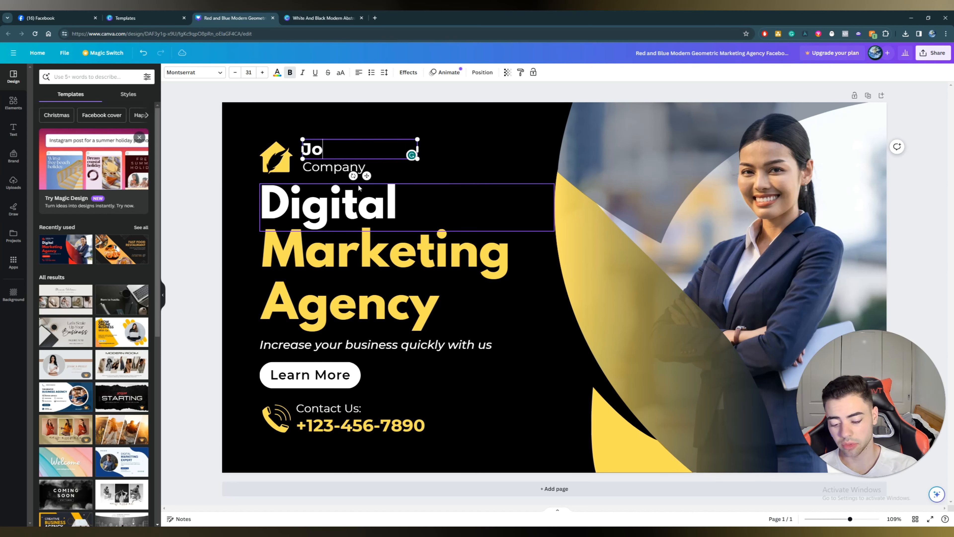
text(hn's Re)
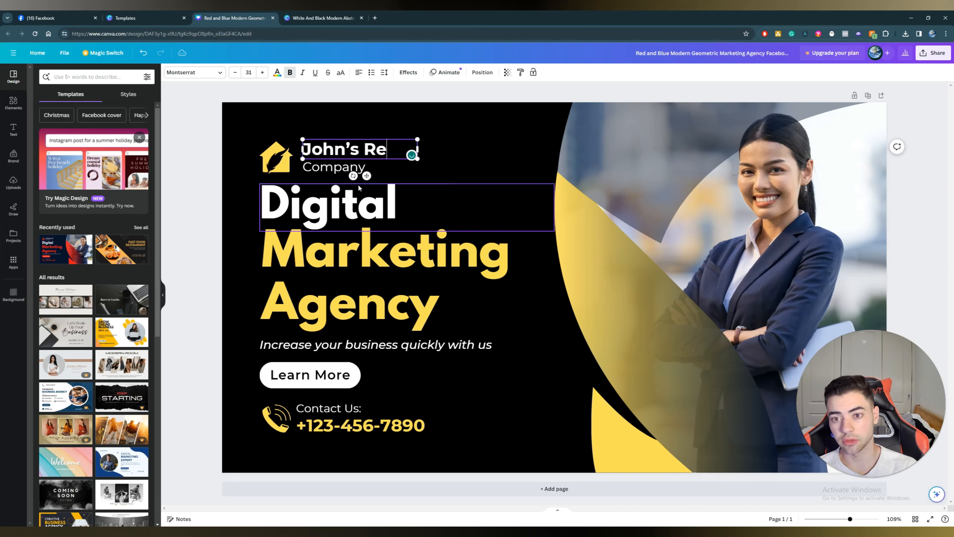
text(al Estate)
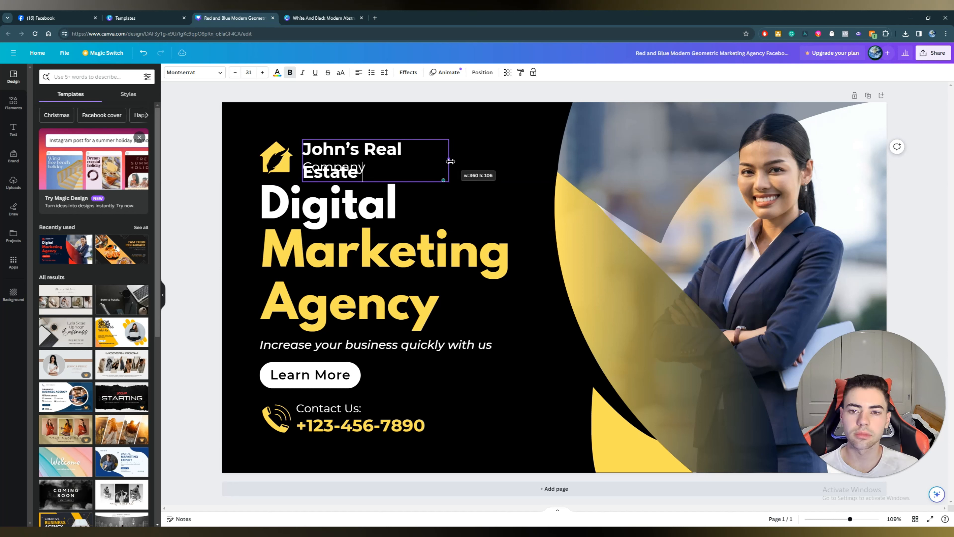
click(454, 182)
- Change the white "Digital" heading to "Real Estate"
double_click(333, 226)
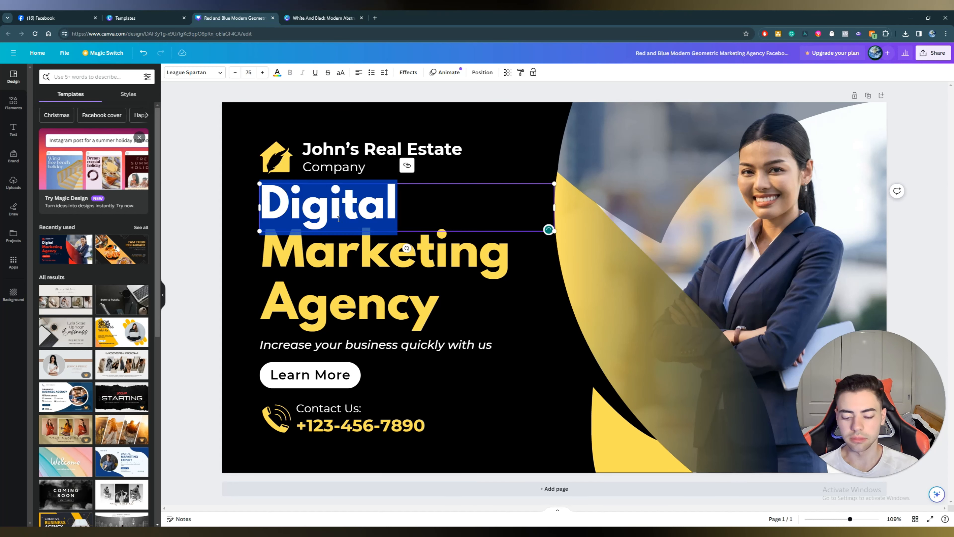
key(BackSpace)
text(Reak)
key(BackSpace)
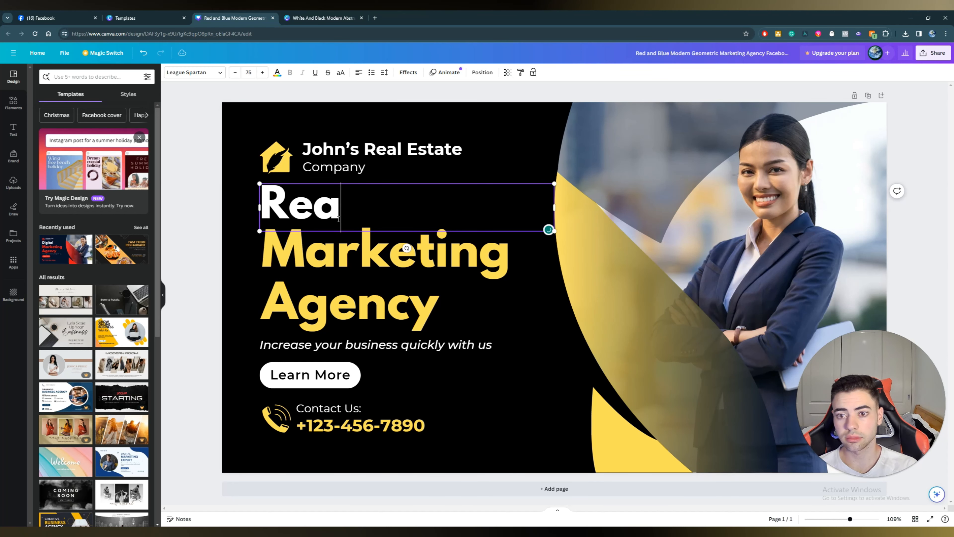
text(l Esrar)
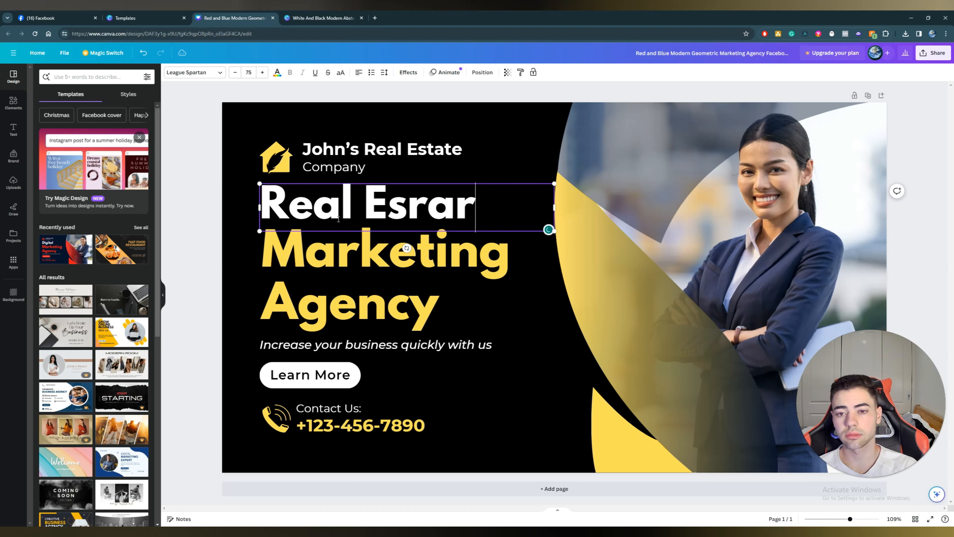
key(BackSpace)
key(BackSpace)
key(BackSpace)
text(tate)
- Replace "Marketing" in the yellow heading with "10 Years"
double_click(354, 254)
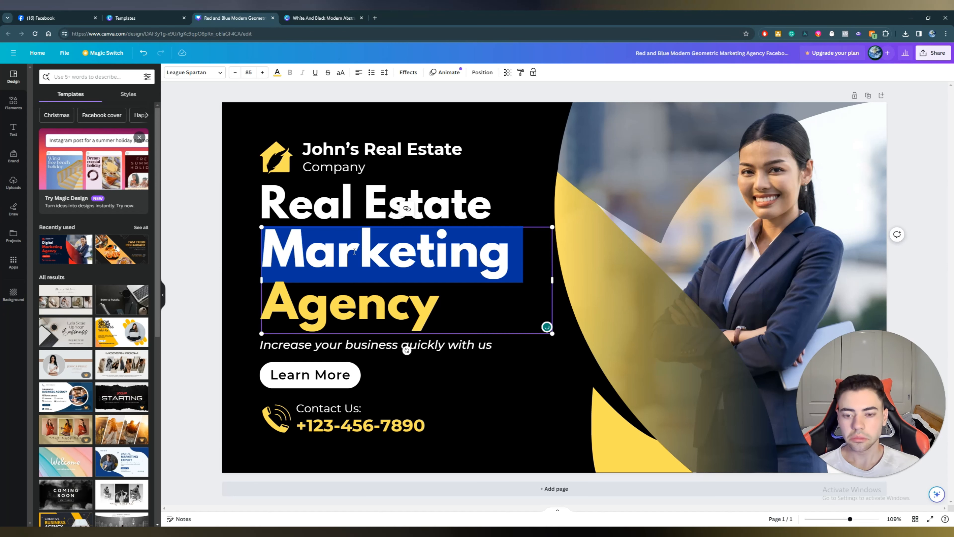
key(BackSpace)
text(10 )
text(Year=)
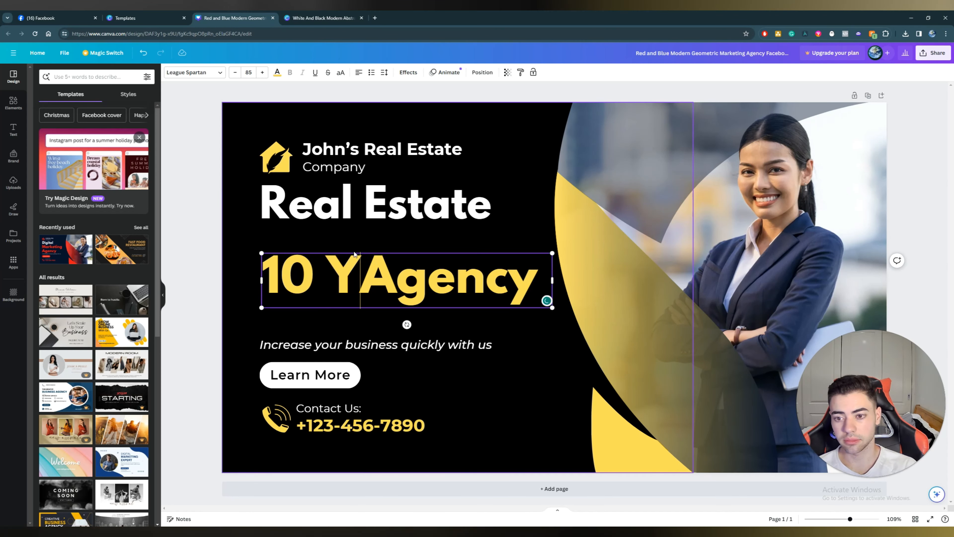
key(BackSpace)
key(BackSpace)
key(BackSpace)
key(BackSpace)
key(BackSpace)
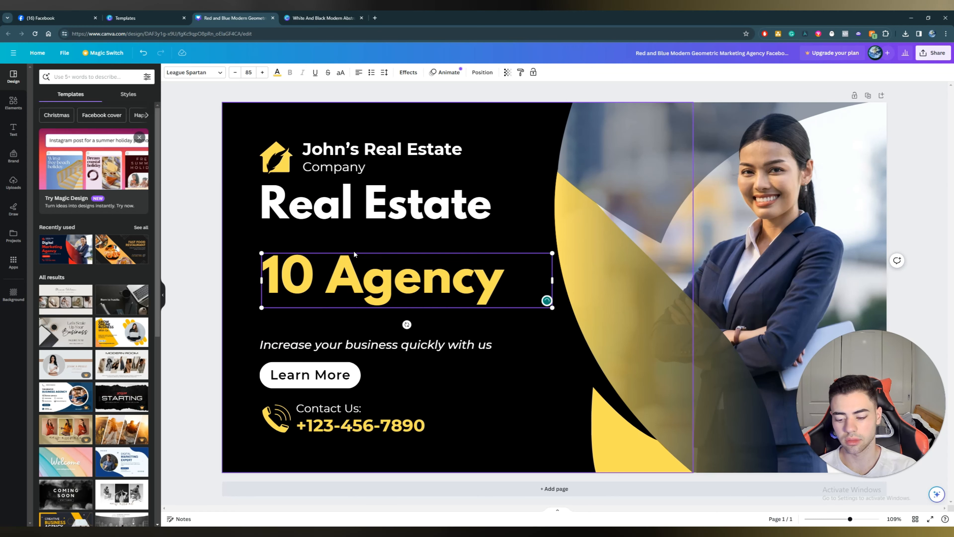
text(Years)
- Replace "Agency" in the yellow heading with "Experience" and align the text block with the heading above
double_click(272, 316)
text(Expeer)
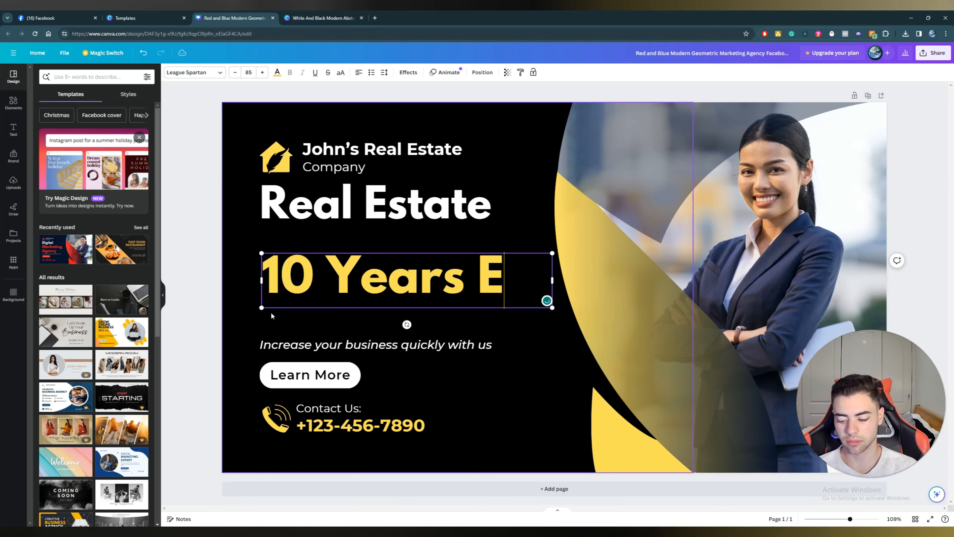
key(BackSpace)
key(BackSpace)
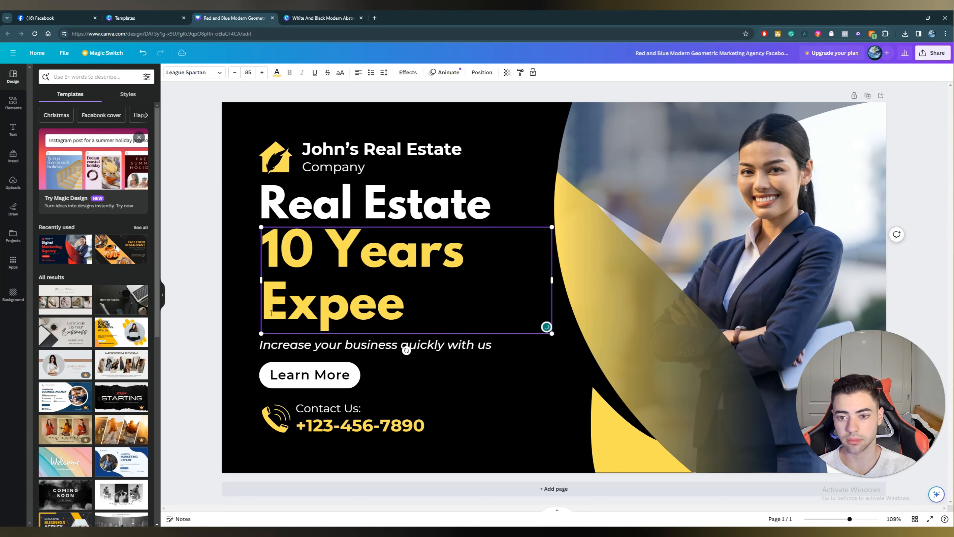
text(rience)
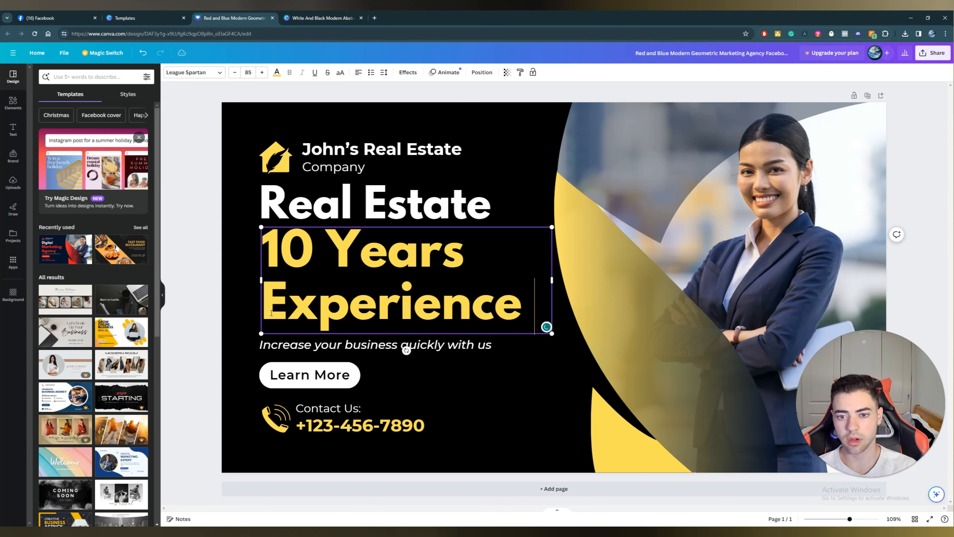
click(447, 380)
drag(420, 286, 417, 287)
click(517, 375)
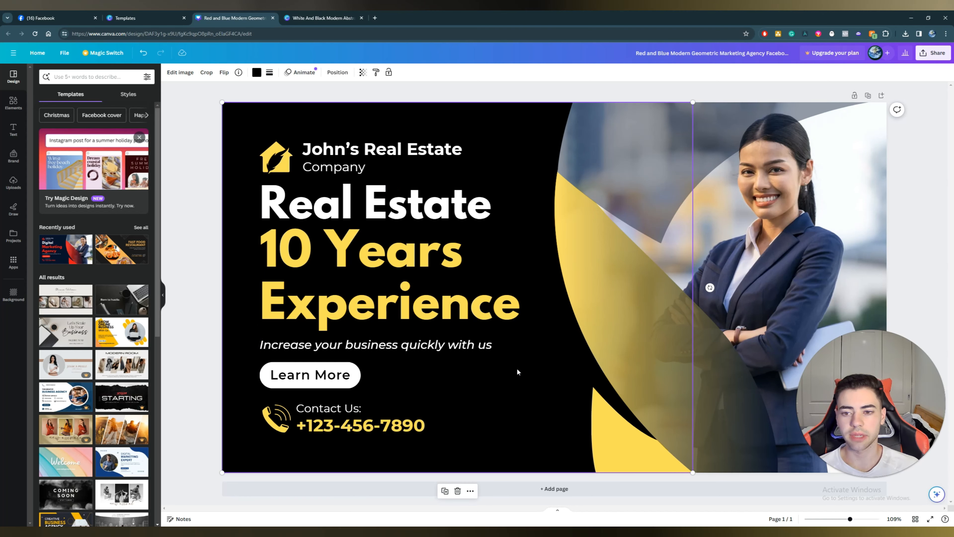
- Replace the italic tagline beneath the heading with "“ Buy and Sell with confidence"
click(338, 346)
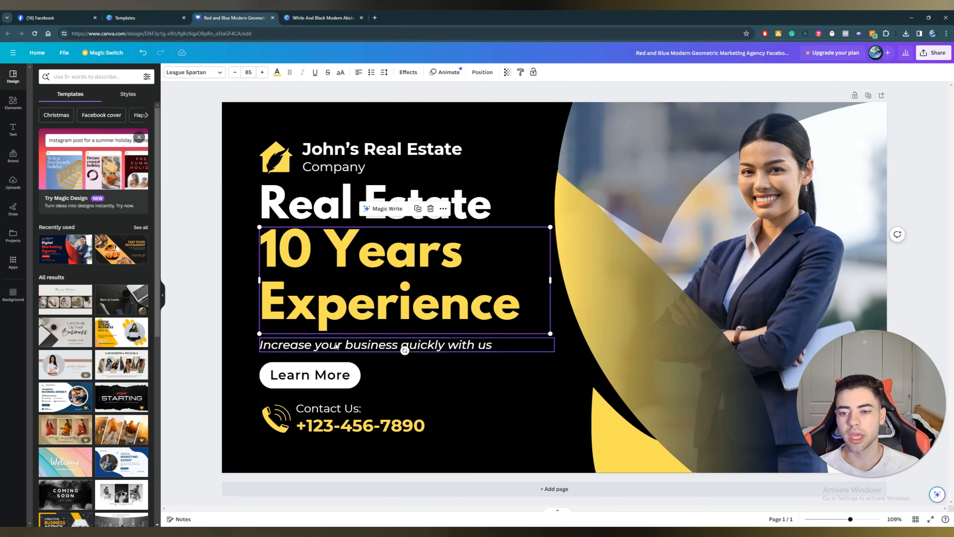
double_click(276, 344)
drag(495, 343, 261, 344)
key(BackSpace)
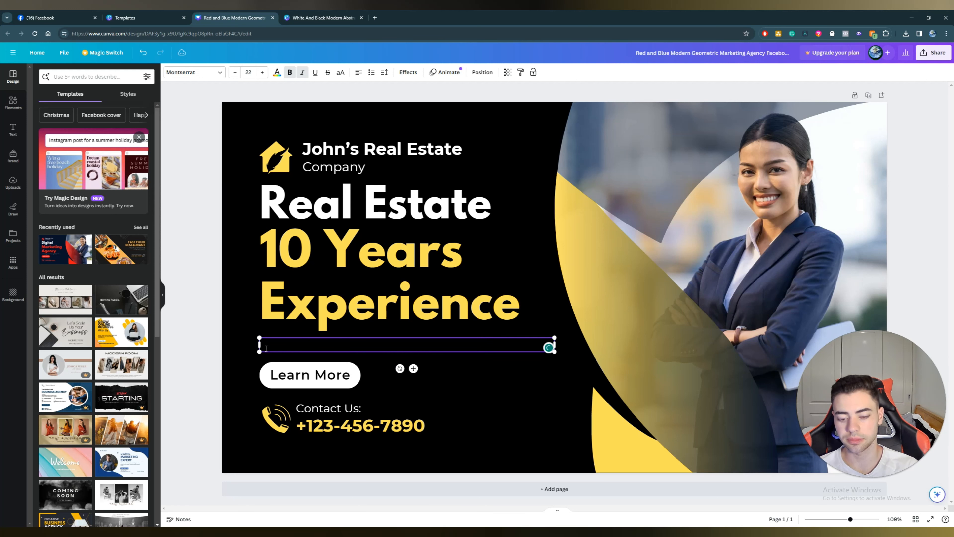
text(“Bu)
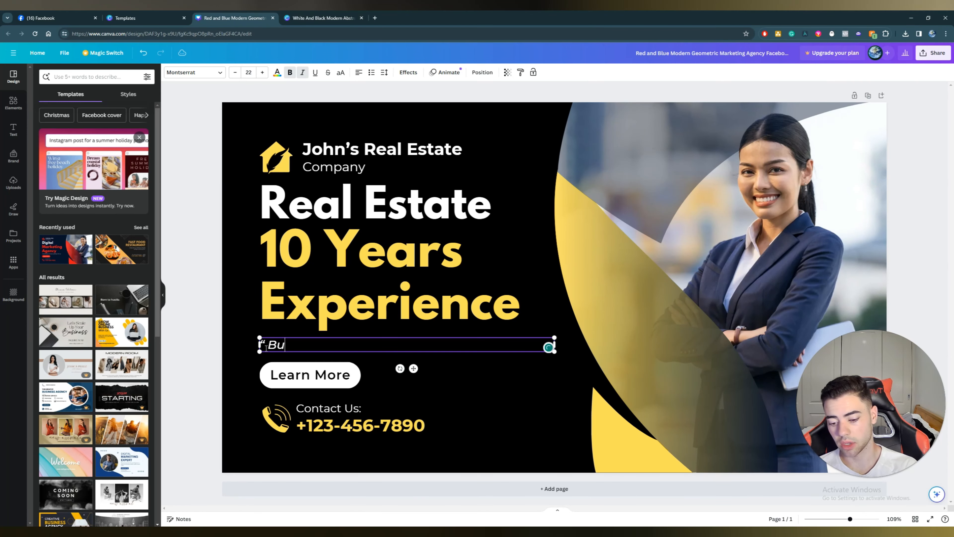
text(t y and)
text(l )
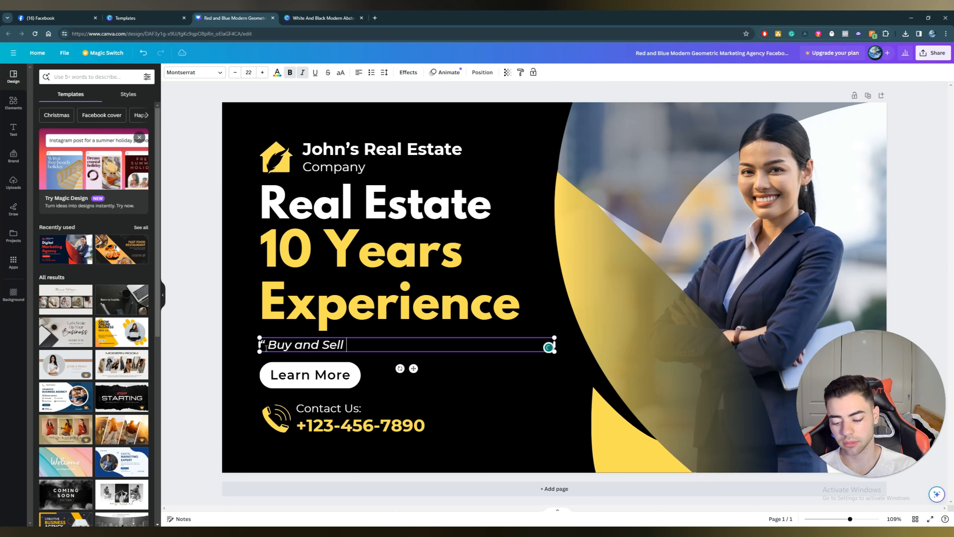
text(witgh)
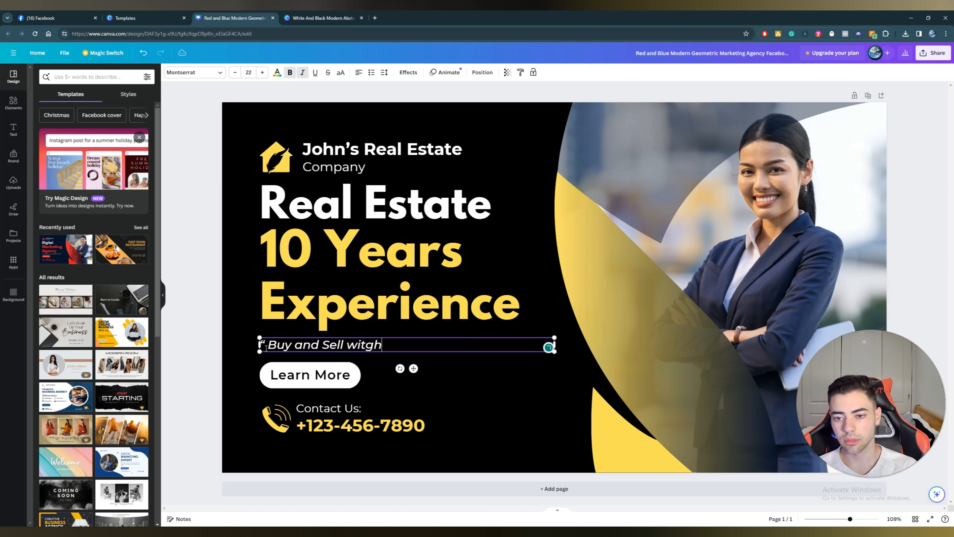
key(BackSpace)
key(BackSpace)
text(h confi)
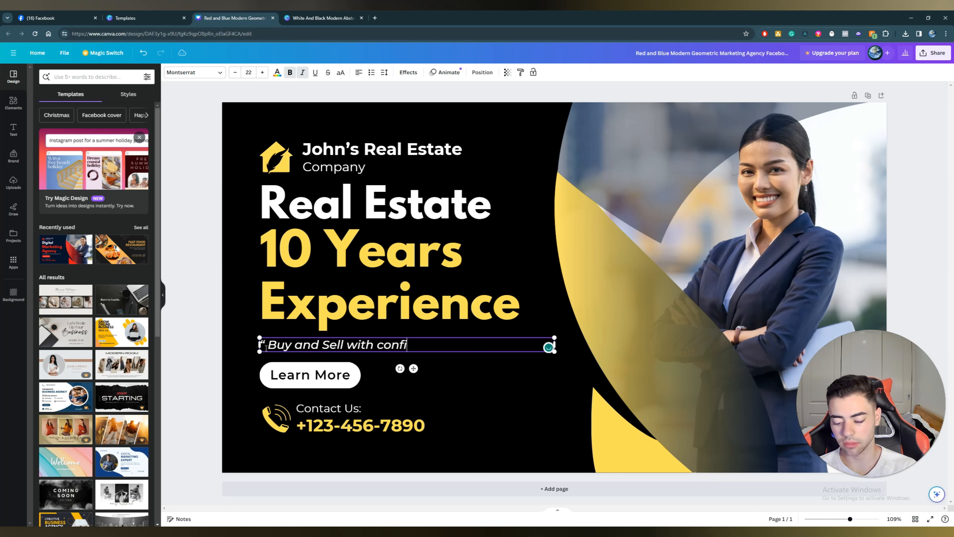
text(dence)
click(293, 357)
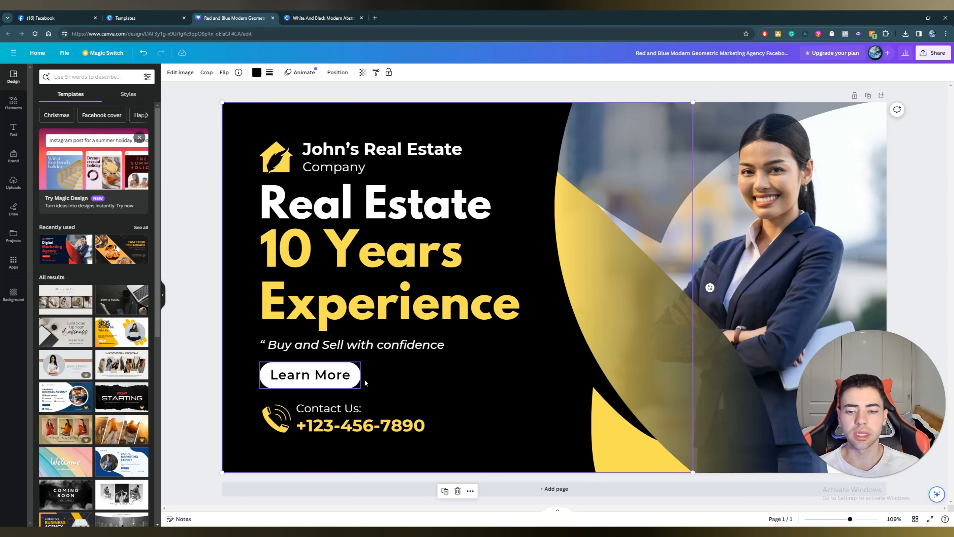
- Delete the "Learn More" button beneath the tagline
click(349, 387)
key(Delete)
click(394, 393)
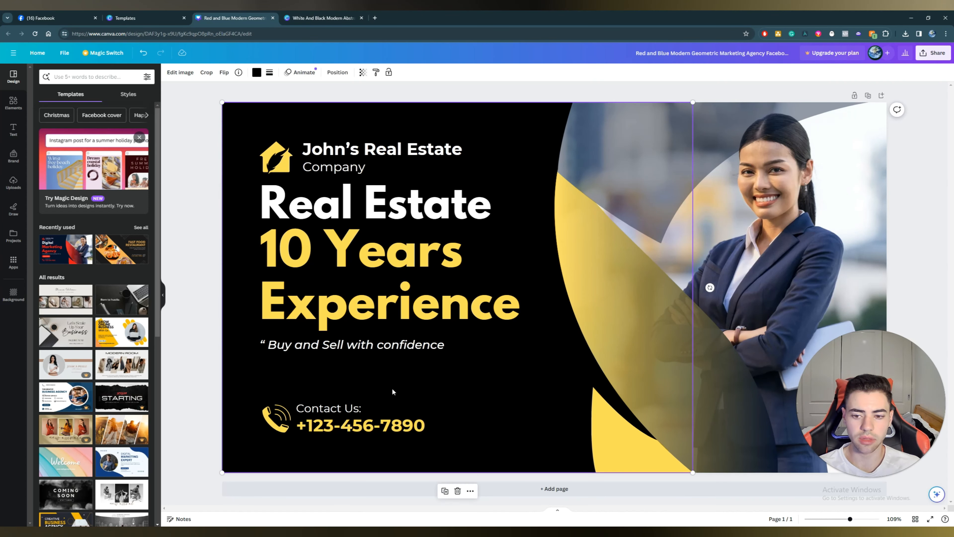
- Arrange the phone icon, "Contact Us:" label and phone number in one row beneath the tagline, deleting the empty text box
drag(276, 417, 274, 374)
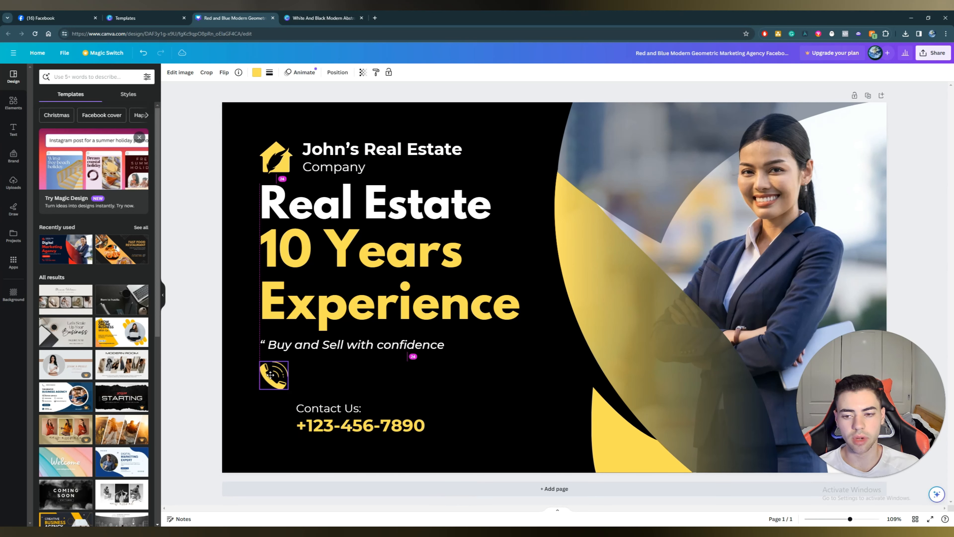
drag(323, 409, 328, 369)
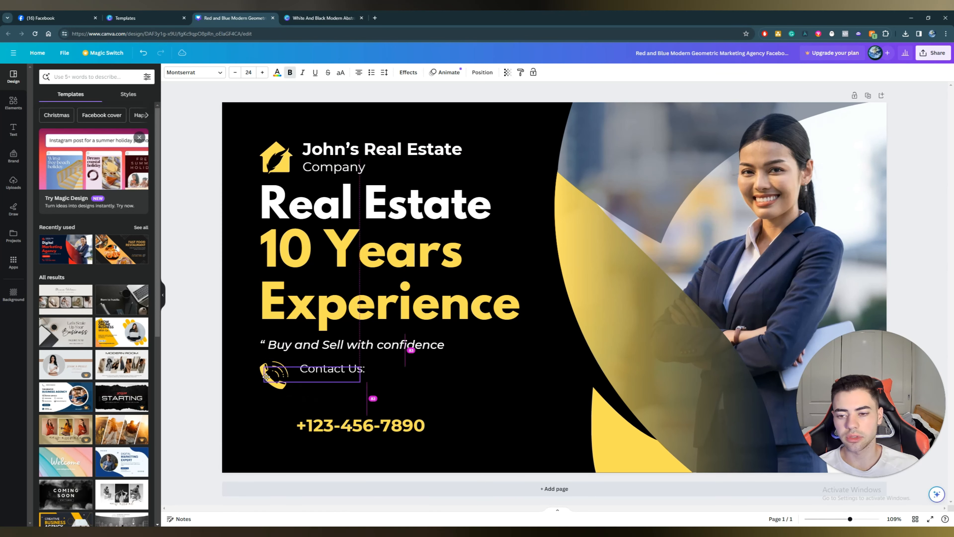
click(340, 377)
drag(334, 379, 334, 374)
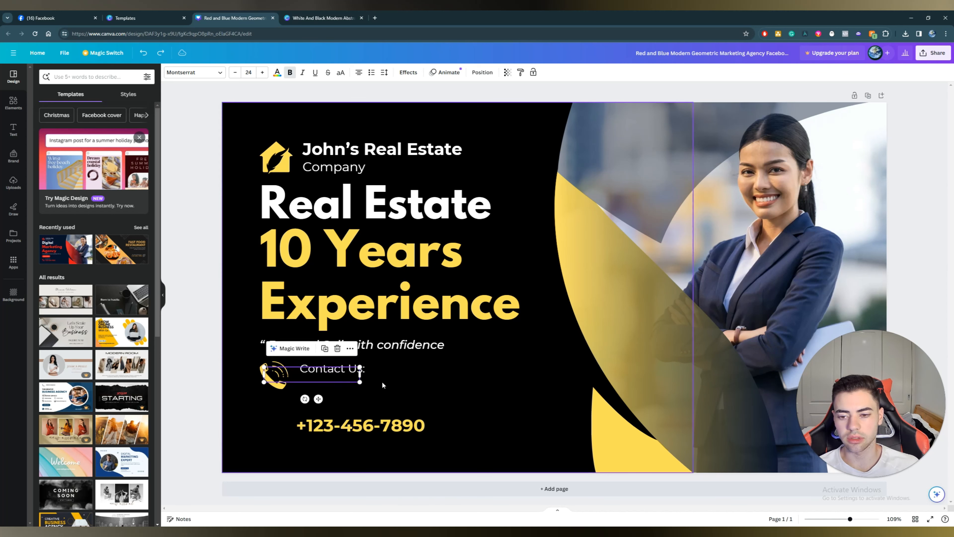
click(382, 381)
drag(348, 373, 344, 379)
click(324, 389)
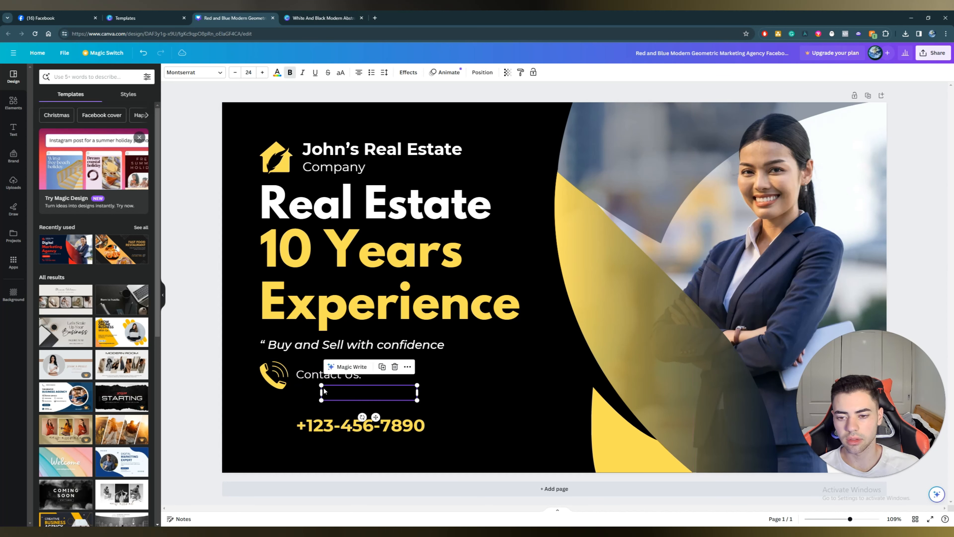
key(Delete)
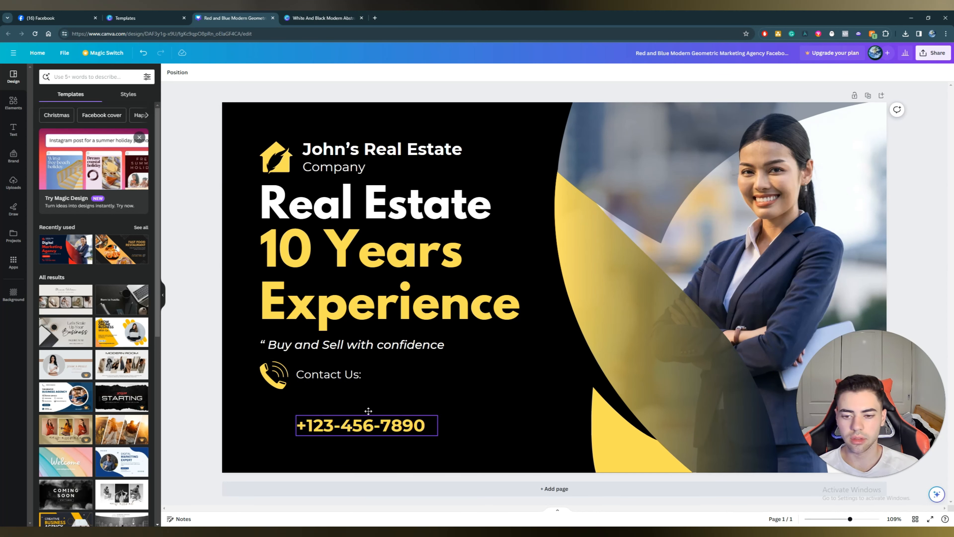
drag(360, 421, 435, 370)
- Move the logo and all the text slightly up, and place "Company" just beneath the business name
click(276, 158)
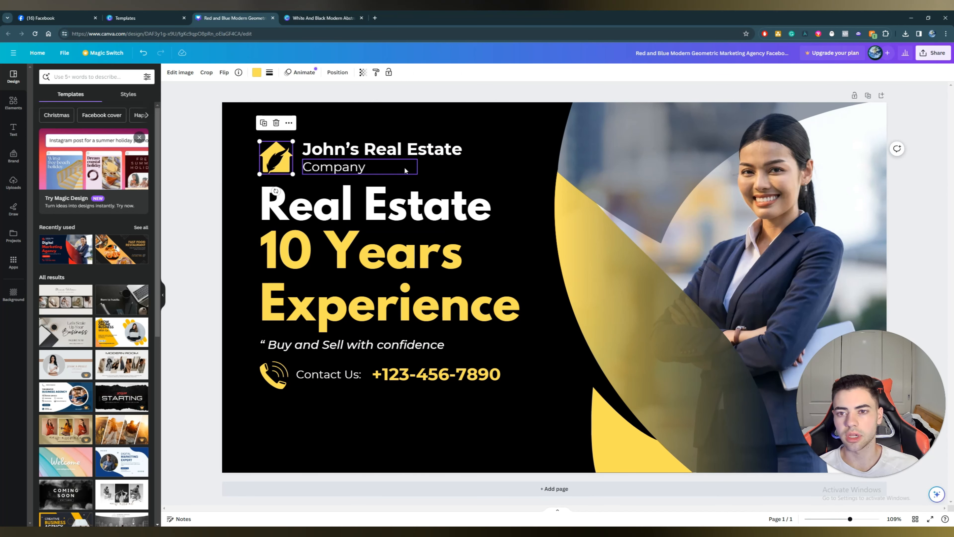
drag(397, 170, 307, 172)
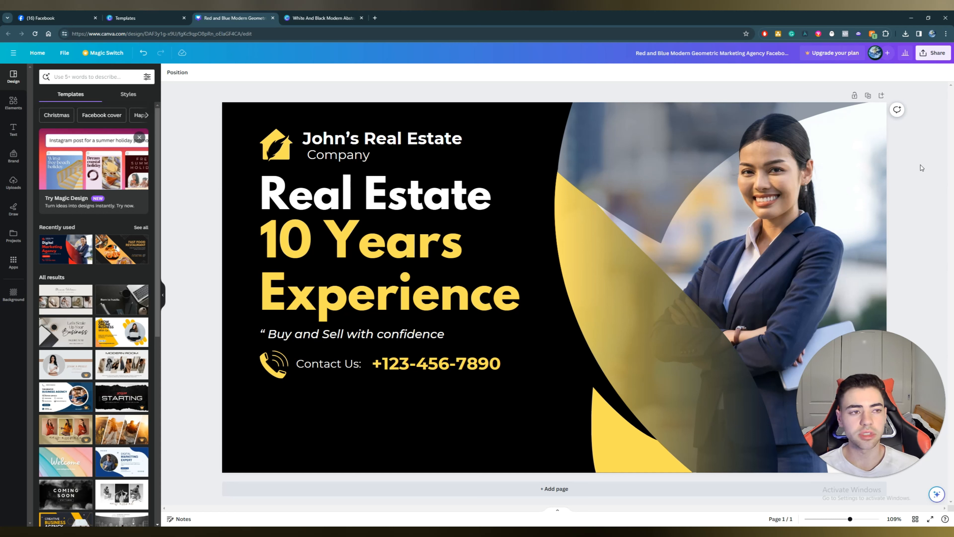
- Download the finished cover design as a PNG file
click(933, 53)
click(873, 240)
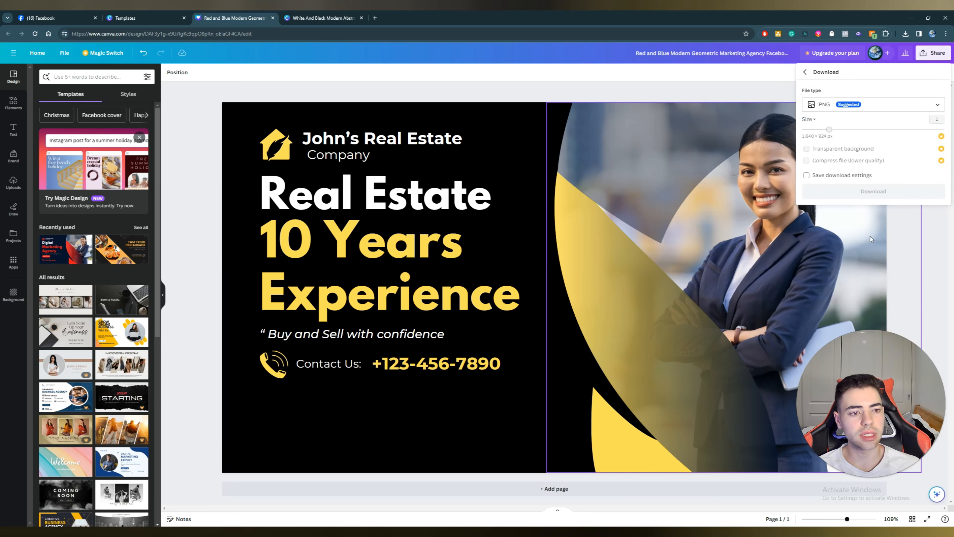
click(853, 106)
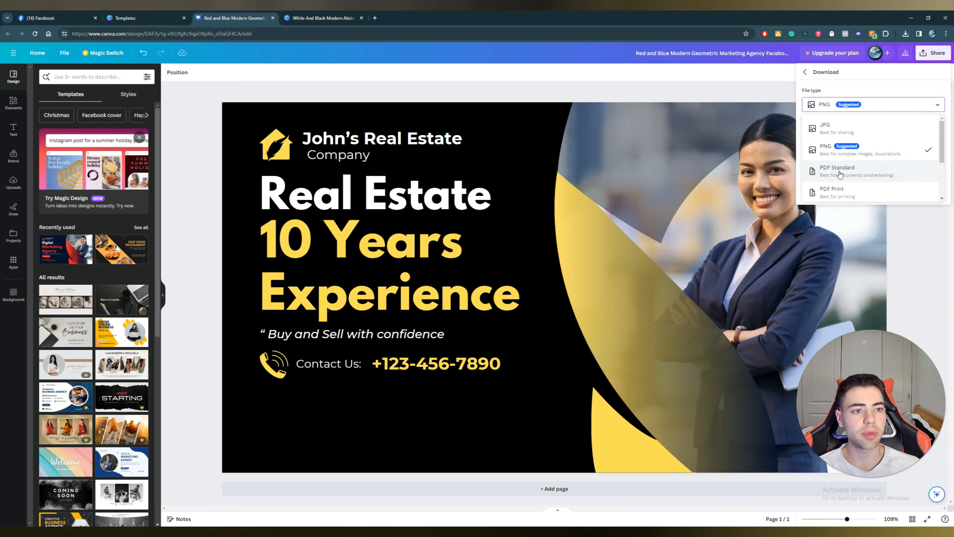
scroll(839, 174, down, 1)
scroll(841, 174, up, 2)
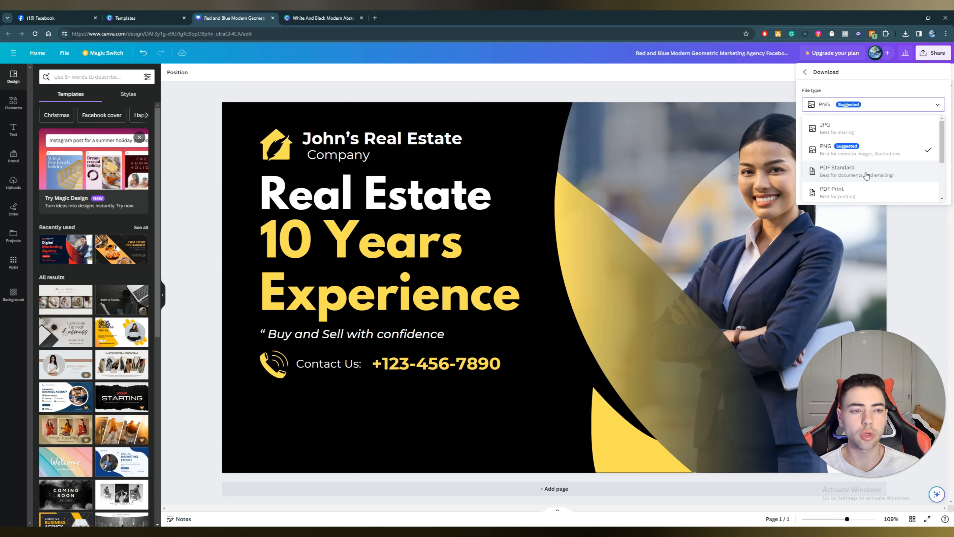
click(854, 151)
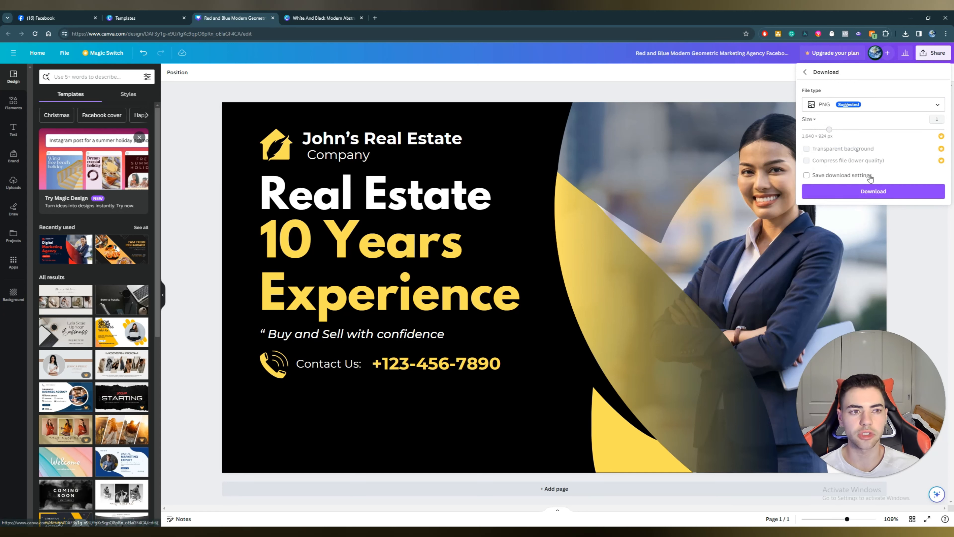
click(870, 192)
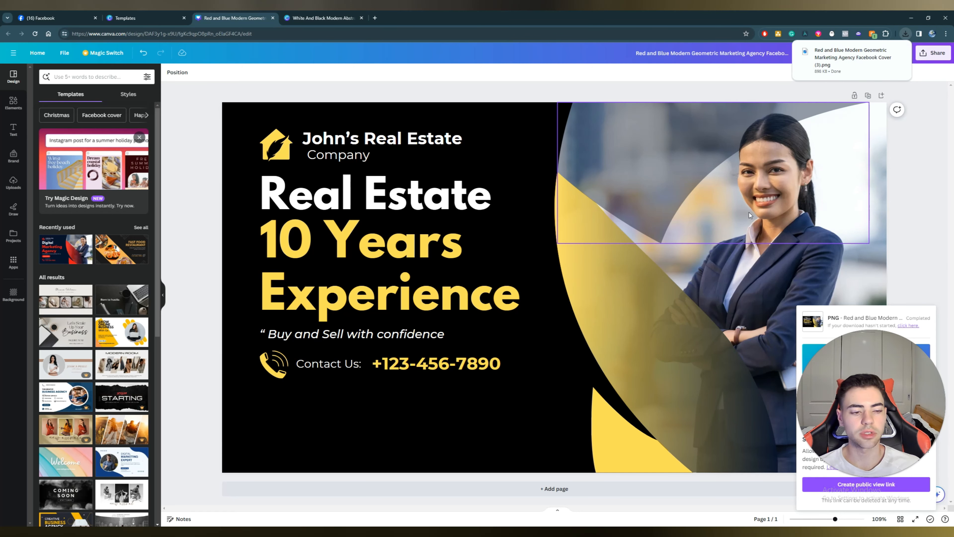
- Return to the Facebook Page setup, upload the newest Red and Blue Modern Geometric PNG as cover photo, and reposition it slightly lower
click(56, 18)
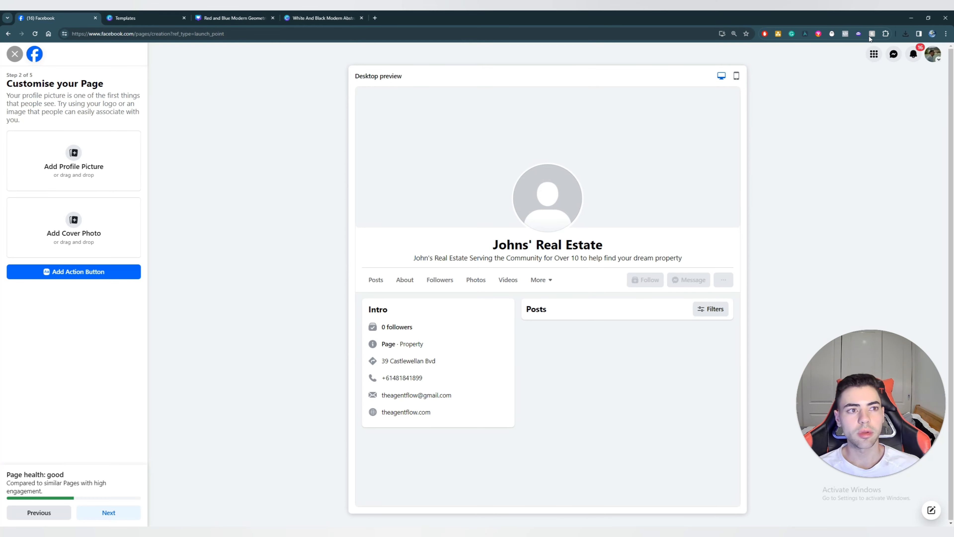
click(93, 235)
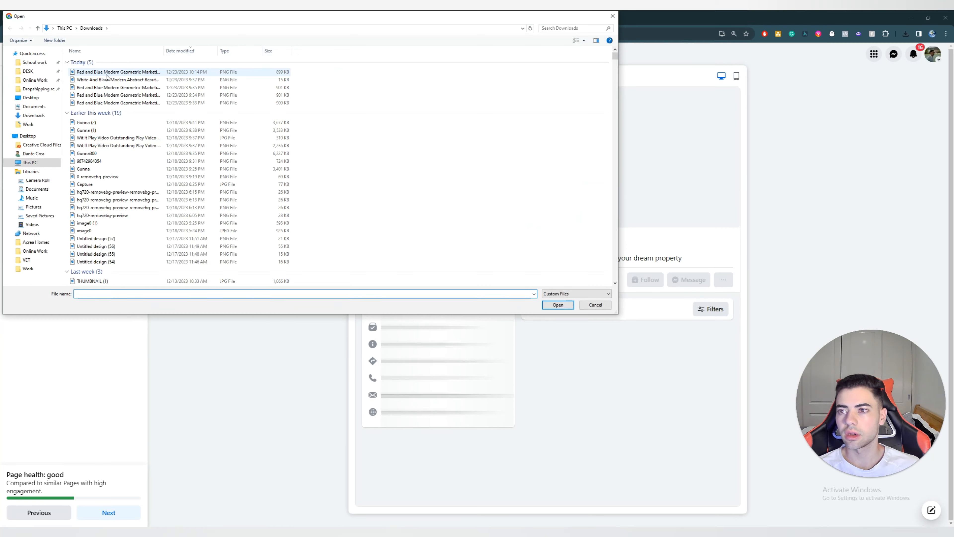
double_click(106, 74)
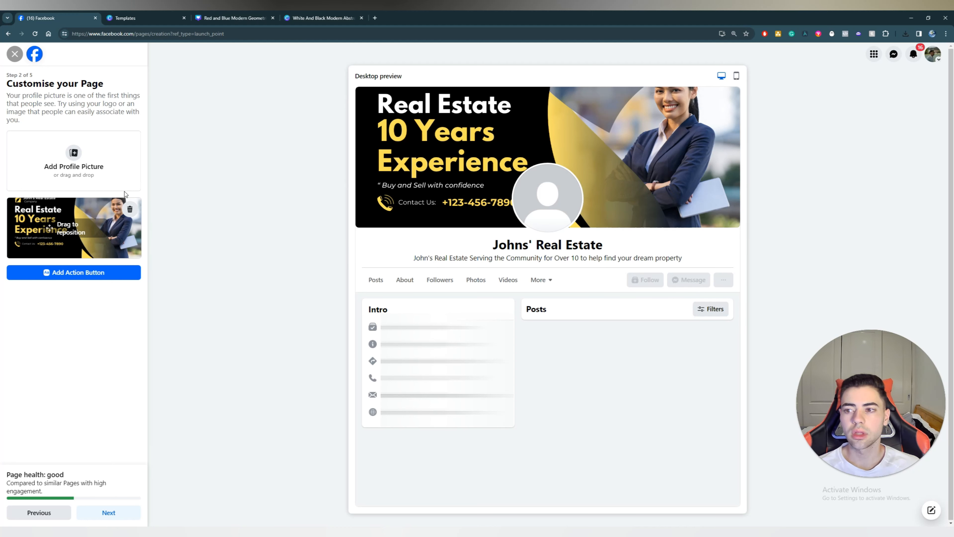
drag(50, 227, 49, 230)
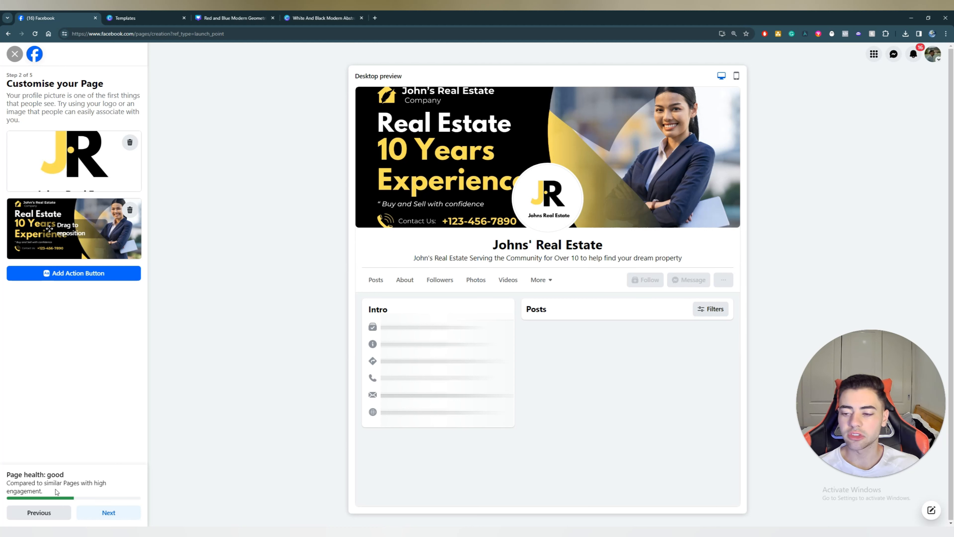
click(103, 519)
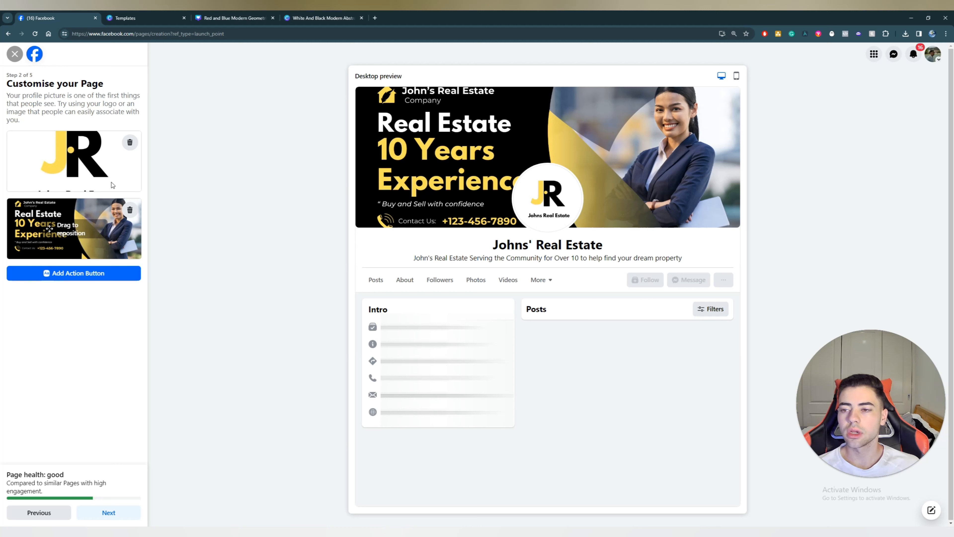
- Add a "Call now" action button to the Page and choose the Australian country code for its phone number
click(112, 280)
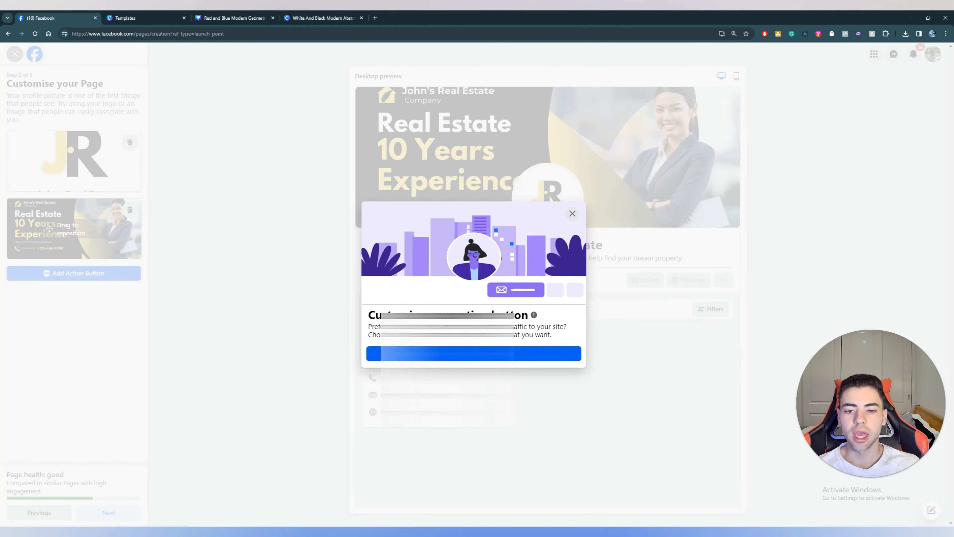
click(437, 354)
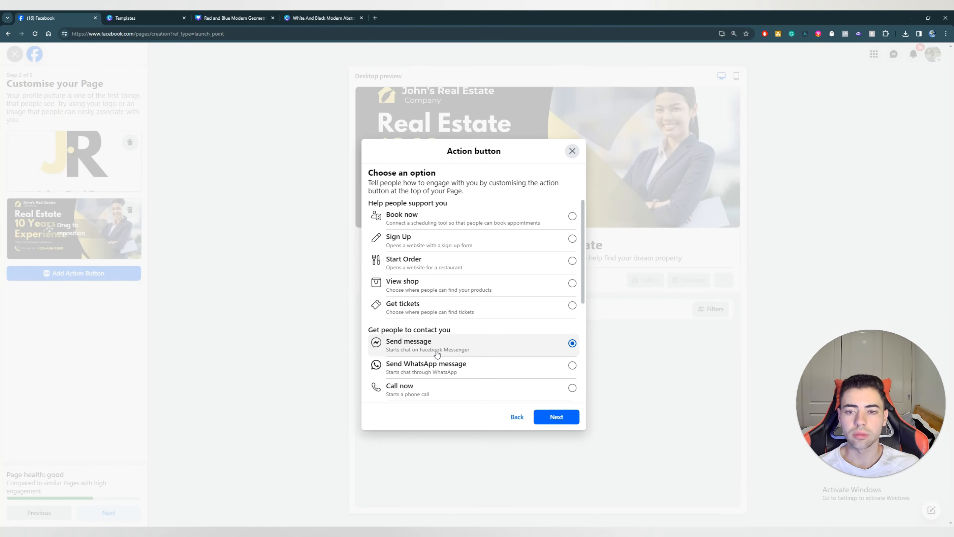
scroll(479, 358, down, 2)
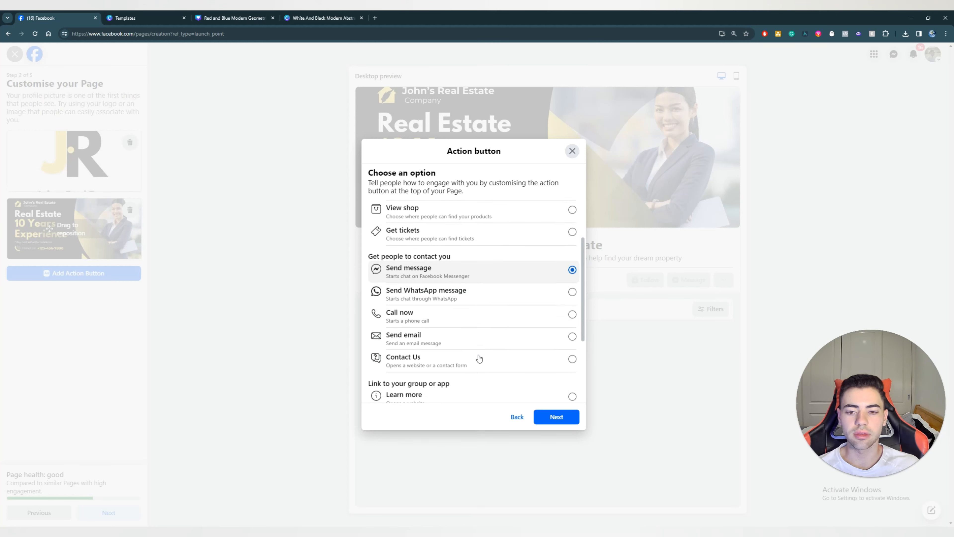
scroll(479, 358, up, 1)
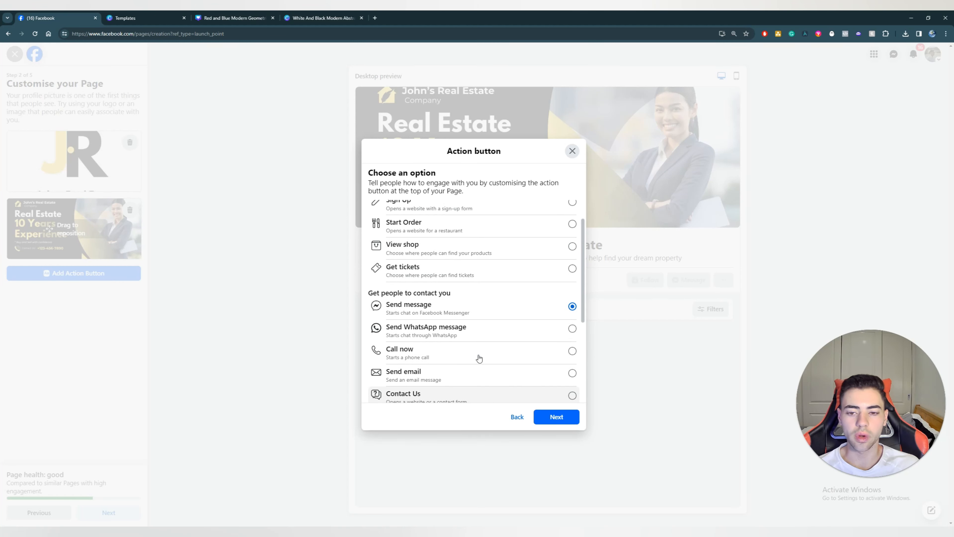
click(571, 351)
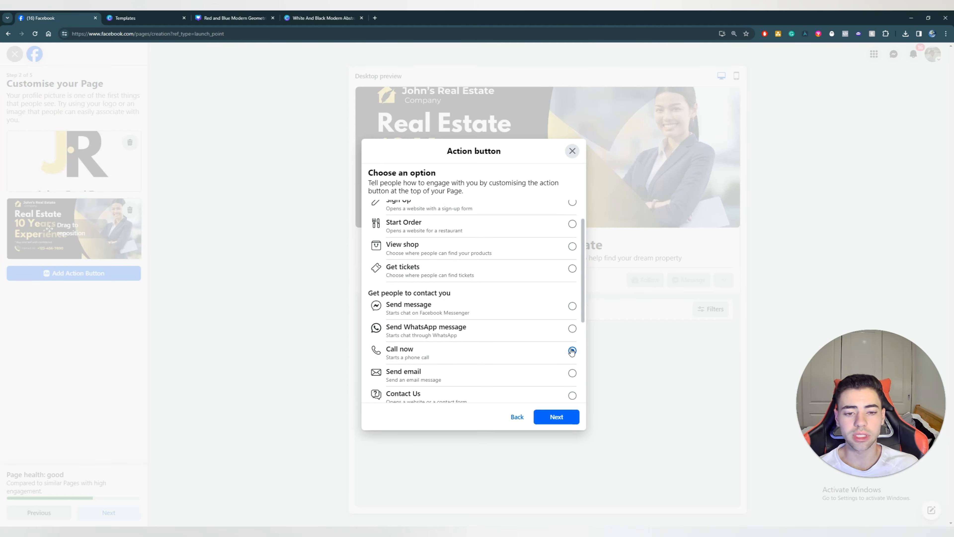
click(556, 416)
click(379, 278)
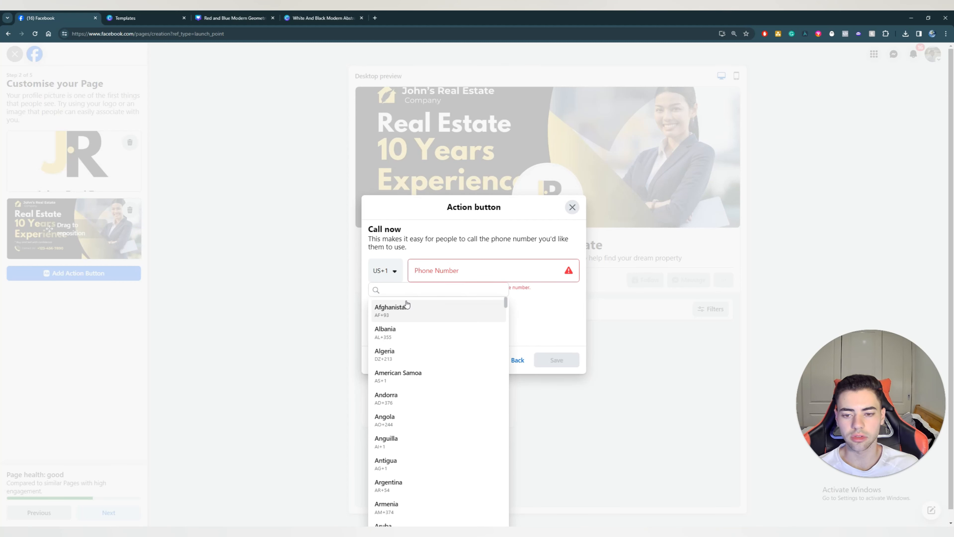
text(au)
click(417, 306)
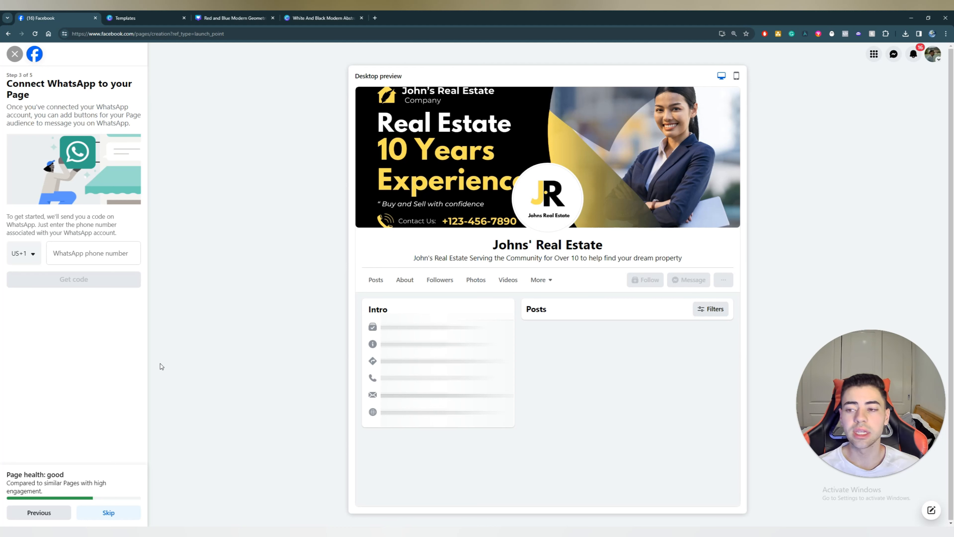
- Finish the Page setup without connecting WhatsApp or inviting friends, and decline the welcome tour
click(109, 513)
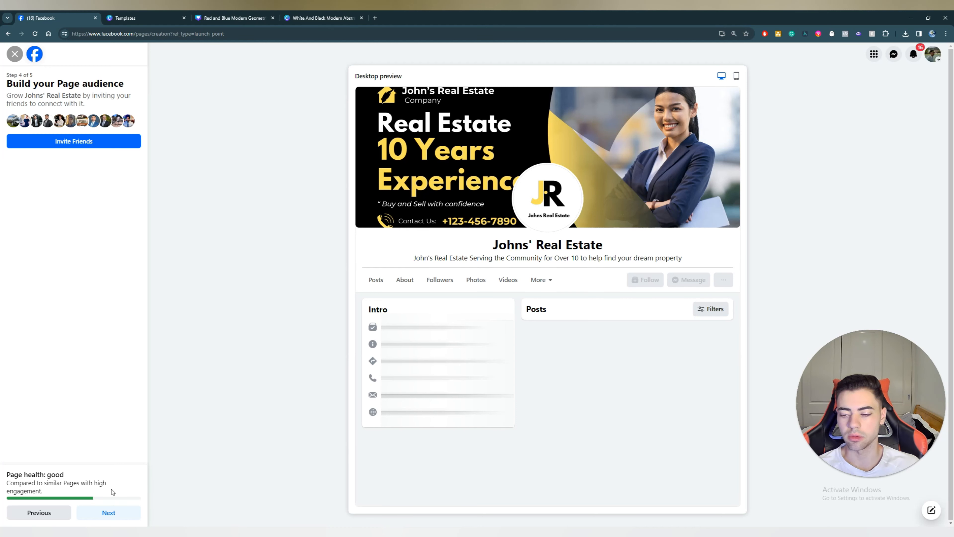
click(112, 513)
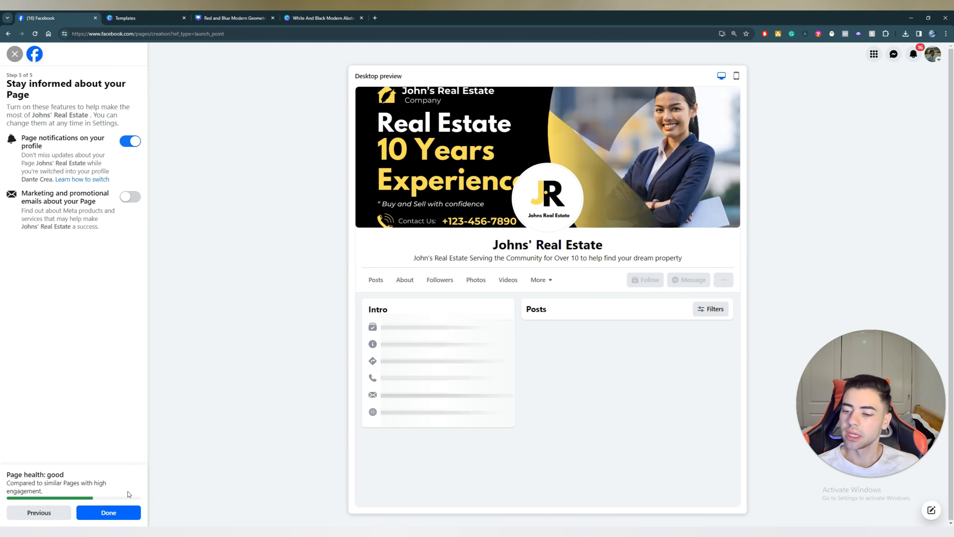
click(114, 515)
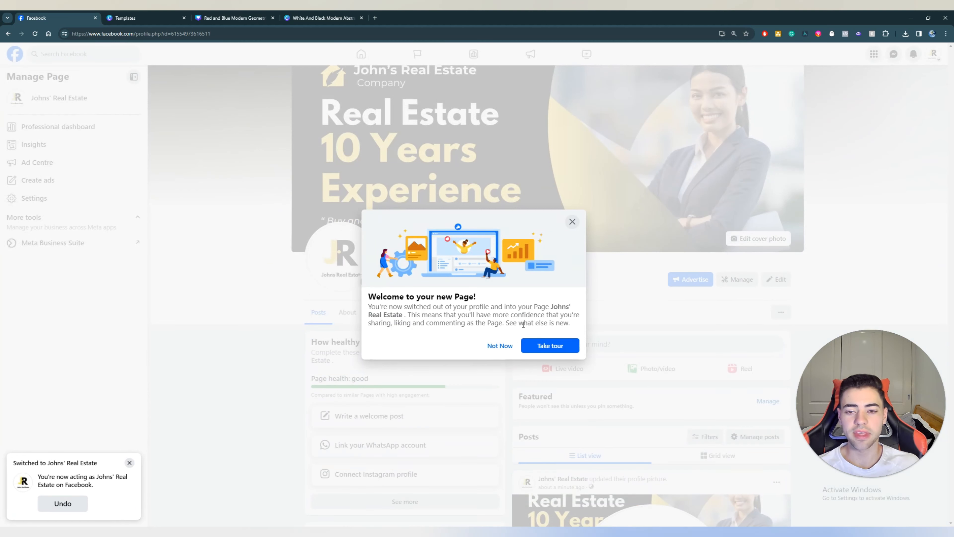
click(500, 346)
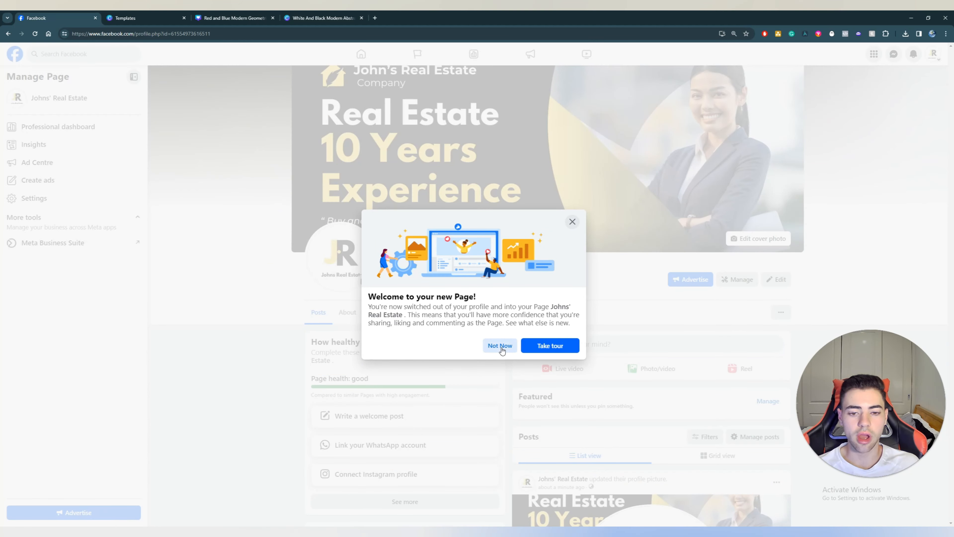
- Look over the new Page's header, intro, posts and full list of Page health suggestions
scroll(561, 375, down, 8)
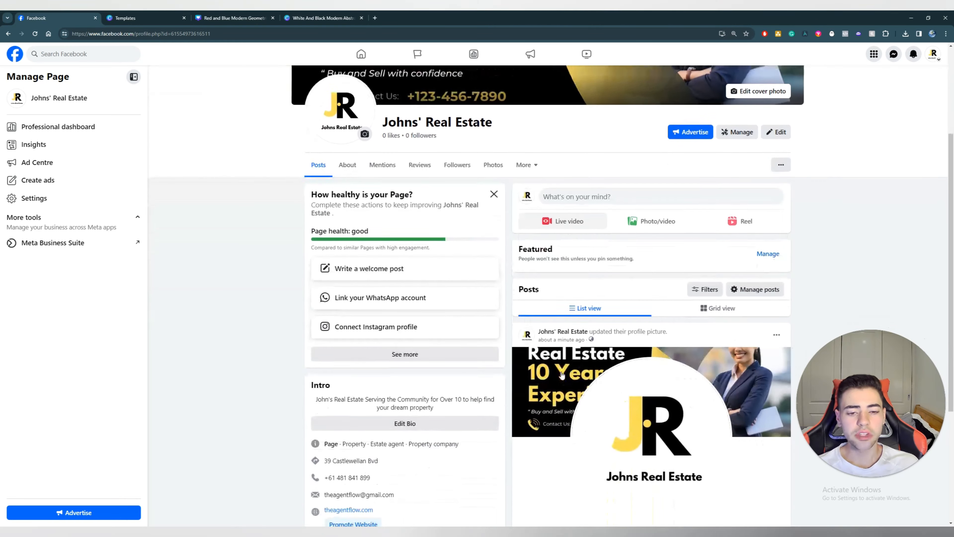
scroll(633, 363, up, 4)
scroll(633, 363, up, 5)
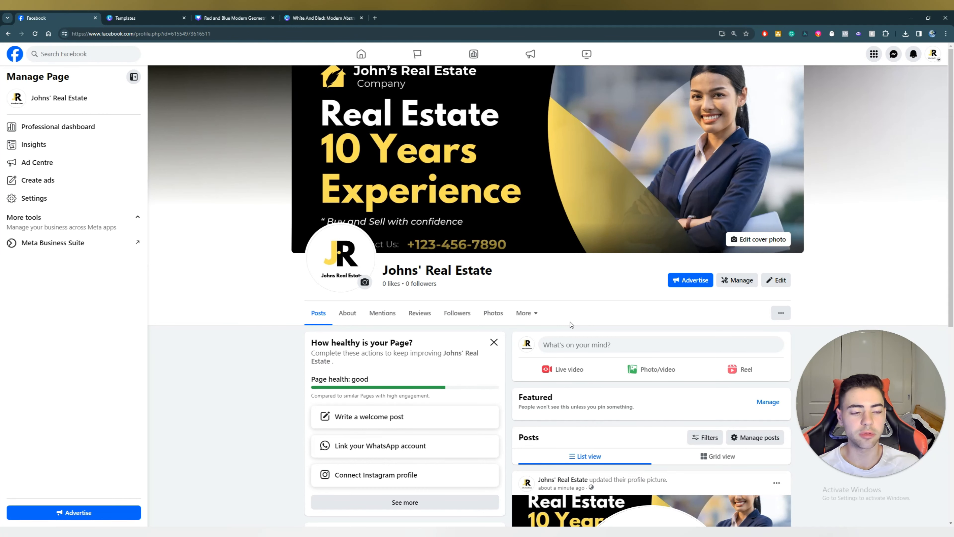
scroll(510, 318, down, 3)
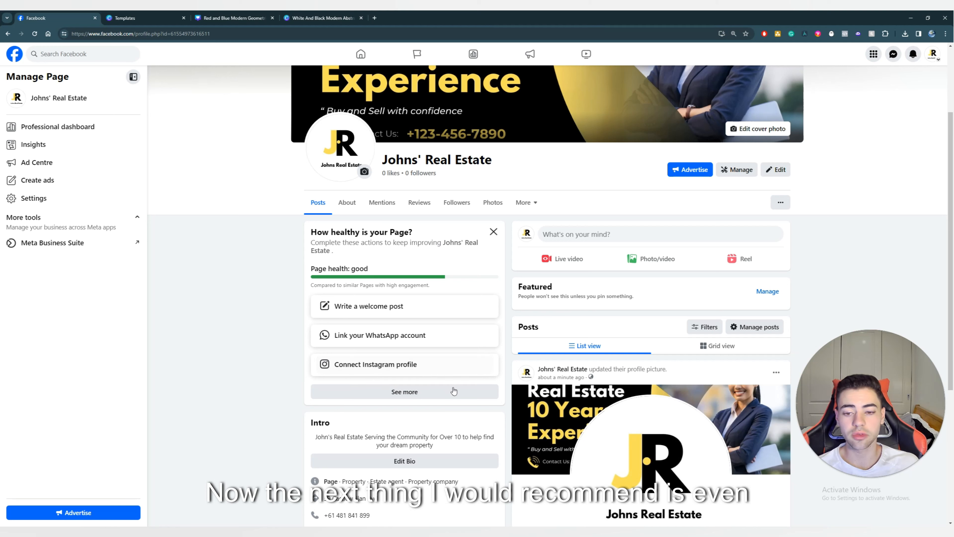
click(429, 392)
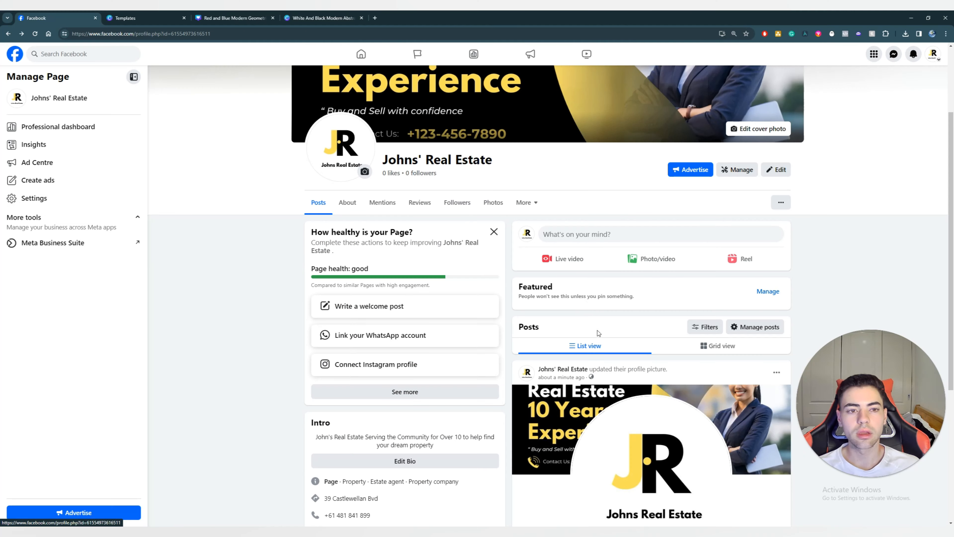
scroll(414, 282, down, 5)
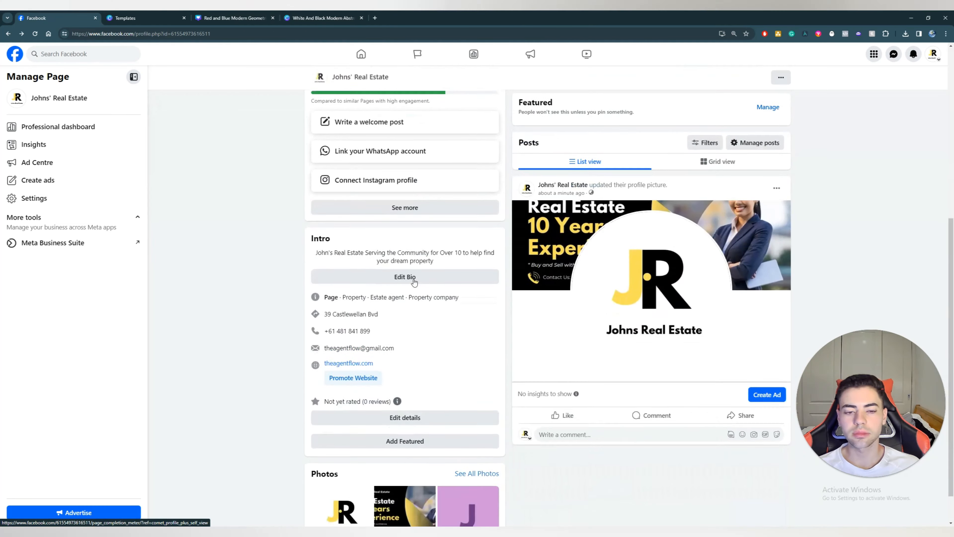
scroll(414, 281, up, 4)
scroll(414, 282, down, 1)
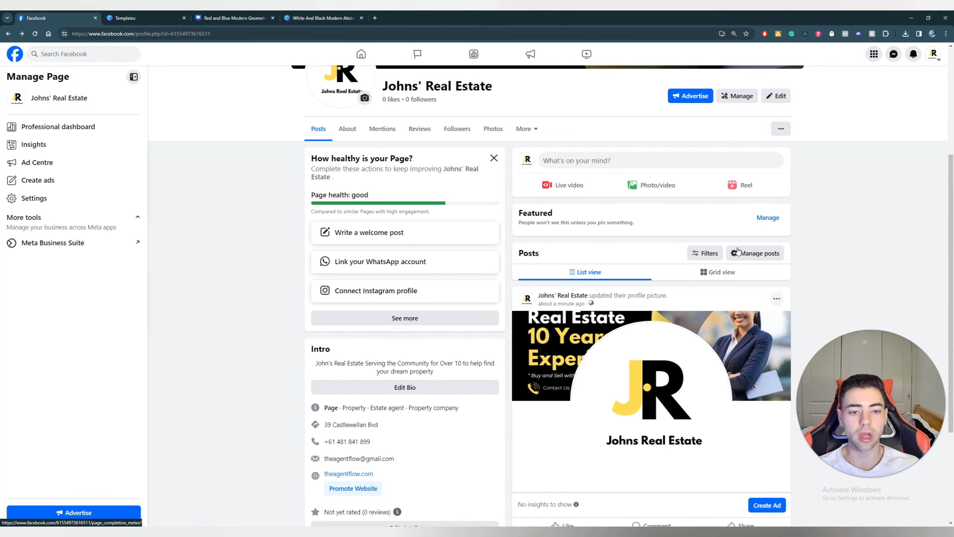
- Check the options available for the post about the updated profile picture
click(776, 299)
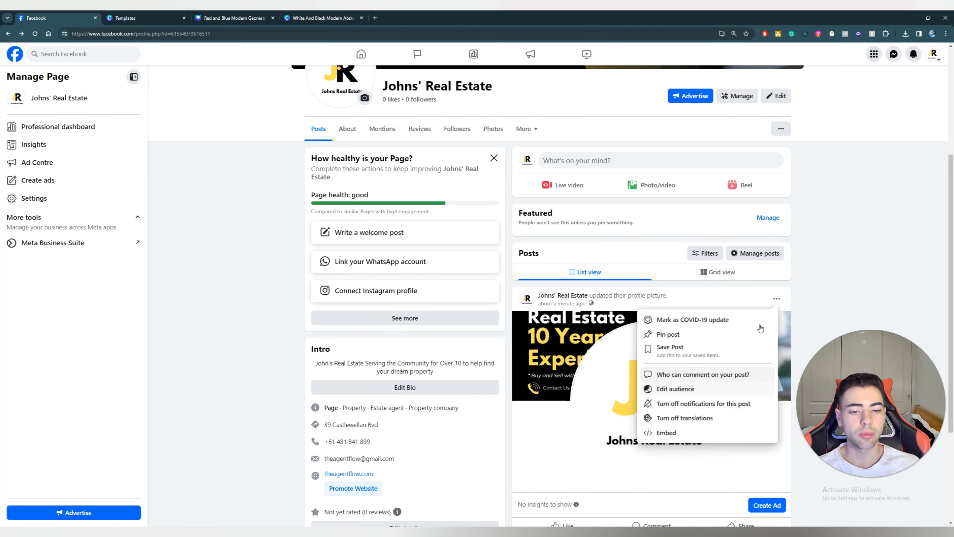
click(860, 294)
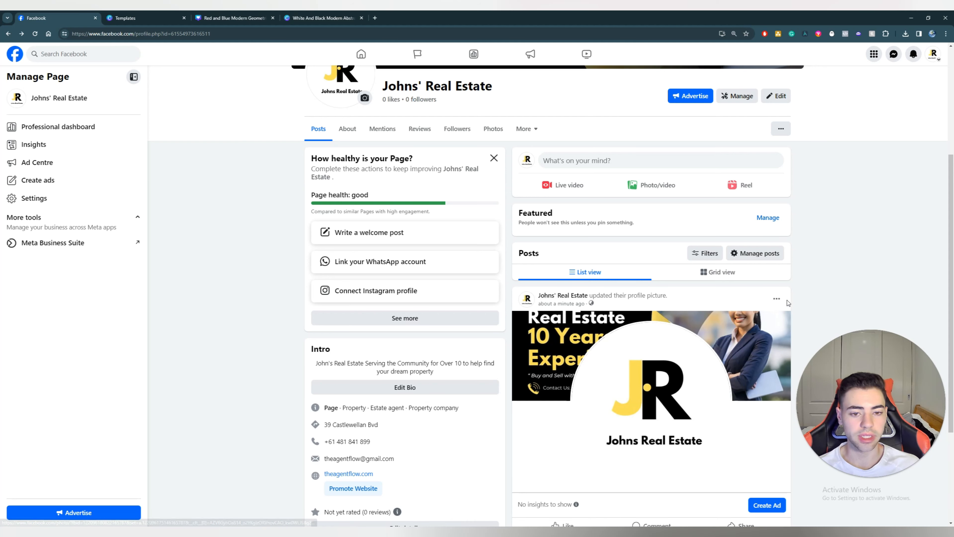
click(776, 299)
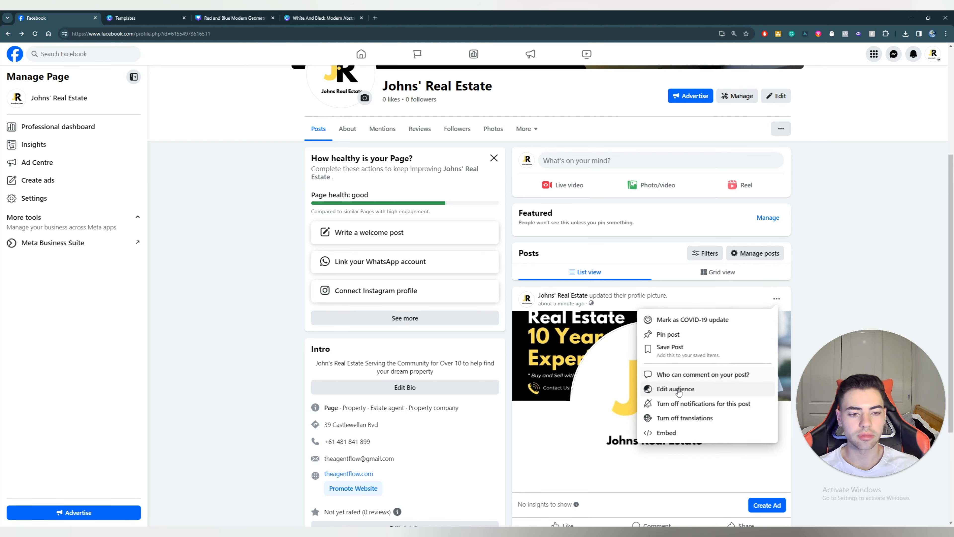
click(785, 326)
scroll(785, 326, down, 4)
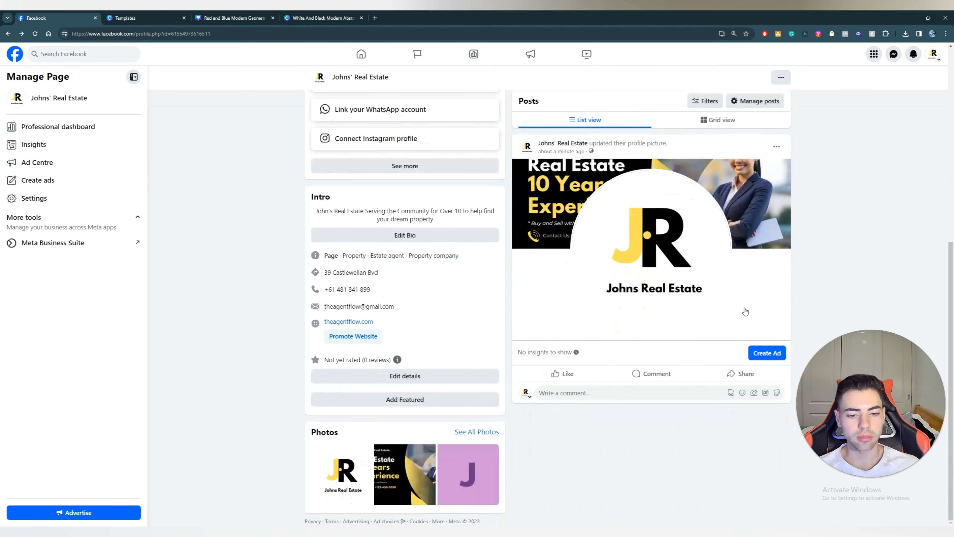
scroll(713, 345, up, 2)
click(777, 220)
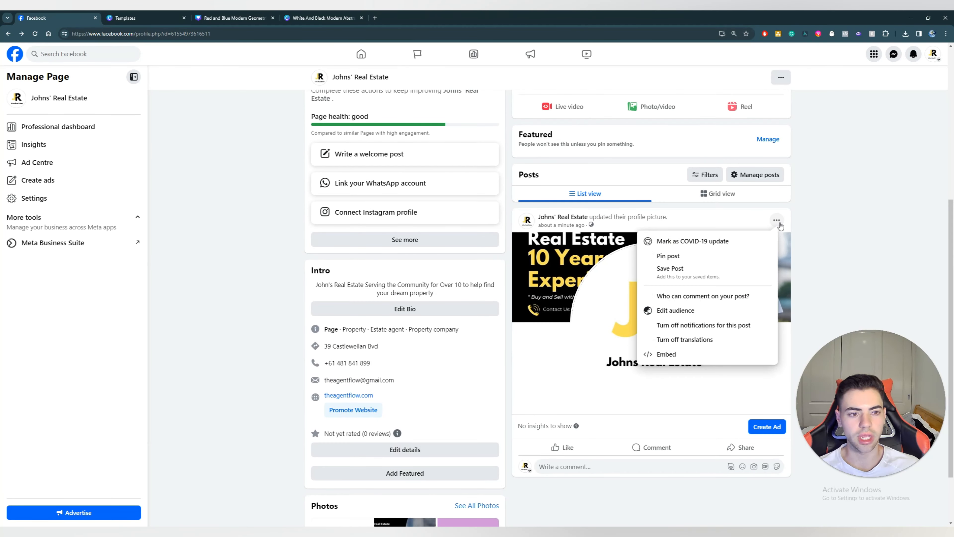
scroll(602, 240, up, 3)
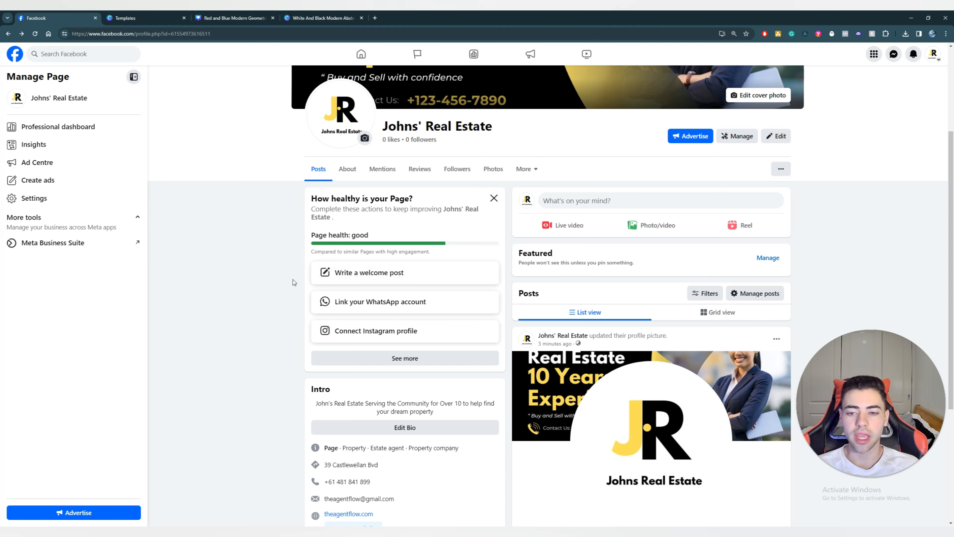
- Draft a welcome post reading "Welcome to John's Real Estate we are glad to see you and are here to assist in your next real estate purchase"
click(380, 279)
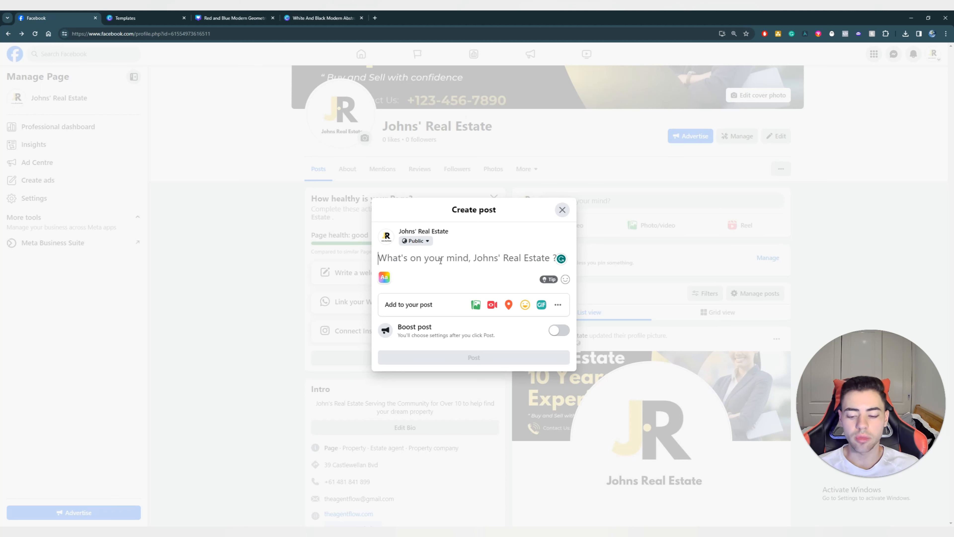
text(Welco)
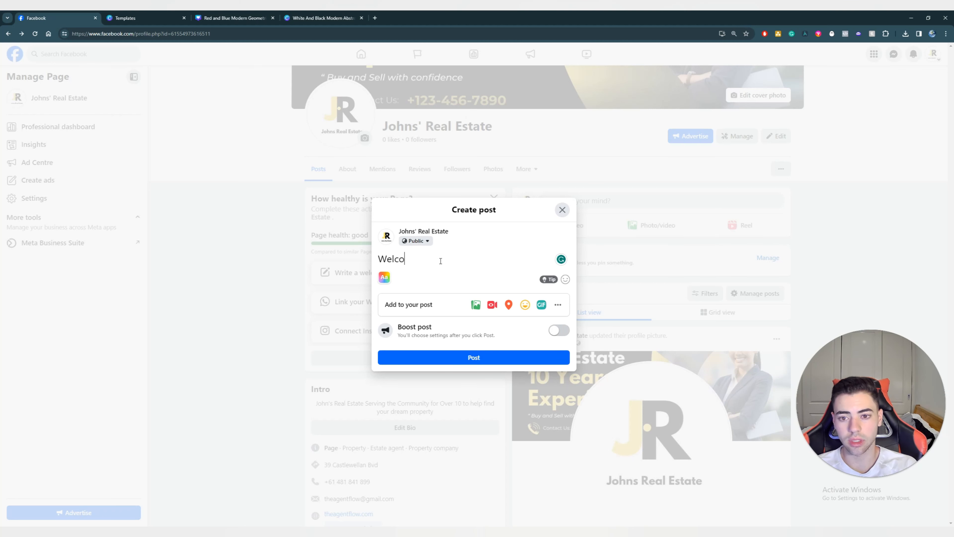
text(me to )
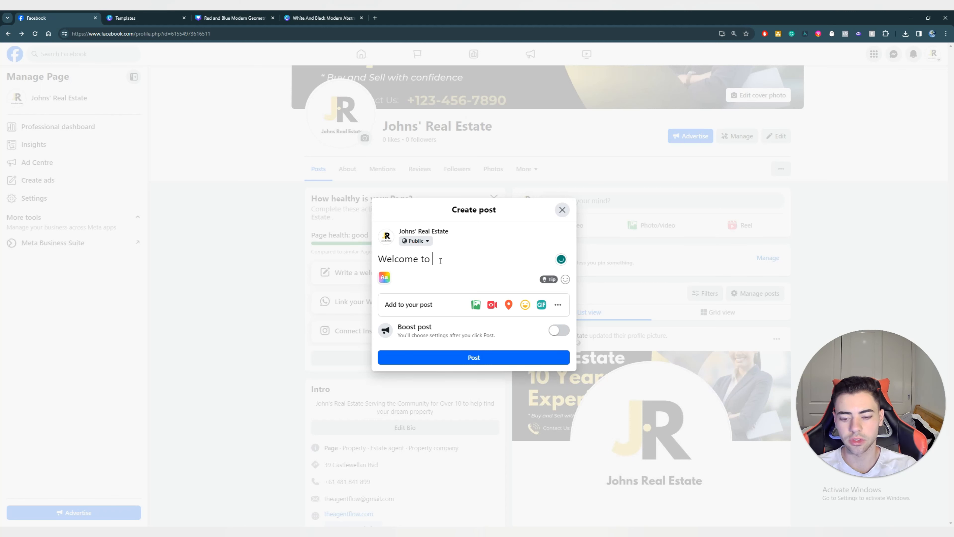
text(John's)
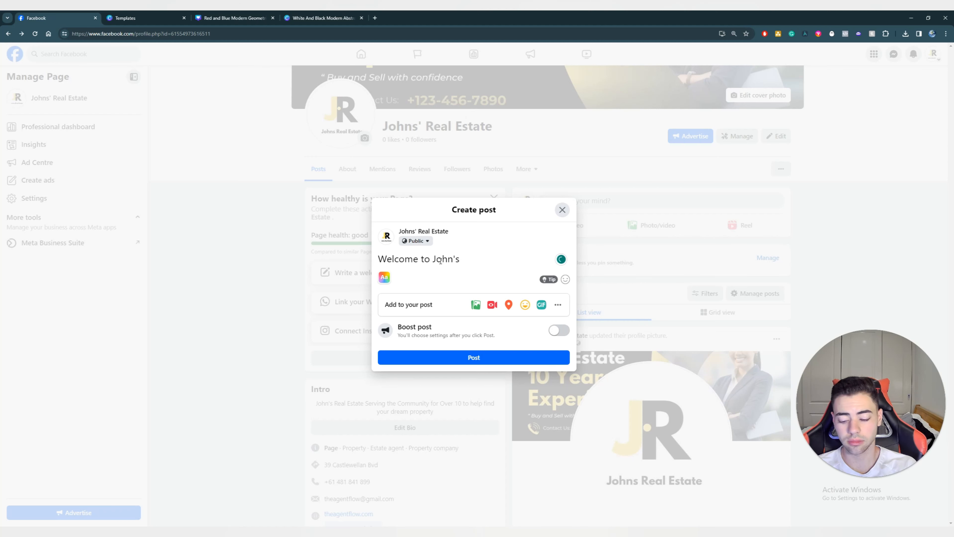
text( Real Estate we )
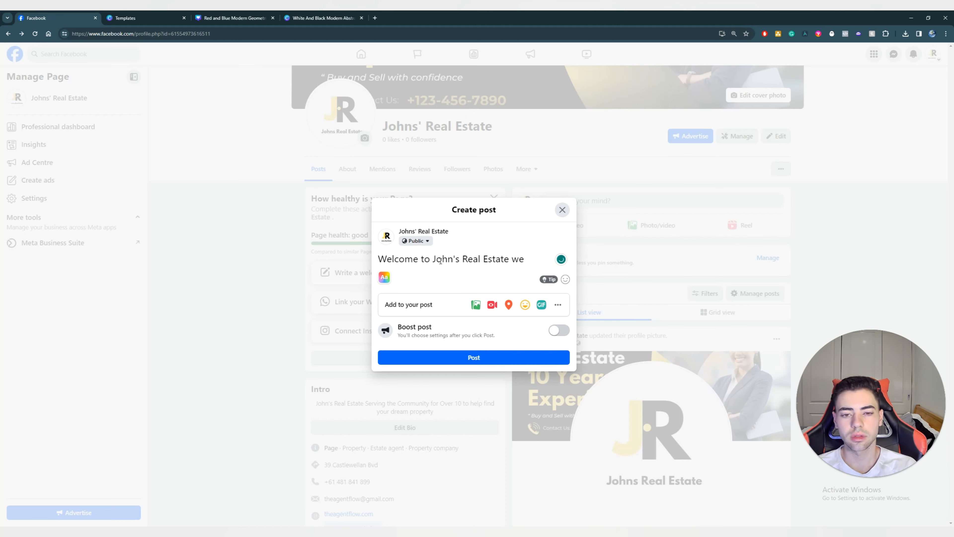
text(ARE HAPP)
key(BackSpace)
key(BackSpace)
key(BackSpace)
key(BackSpace)
key(BackSpace)
key(BackSpace)
key(BackSpace)
key(BackSpace)
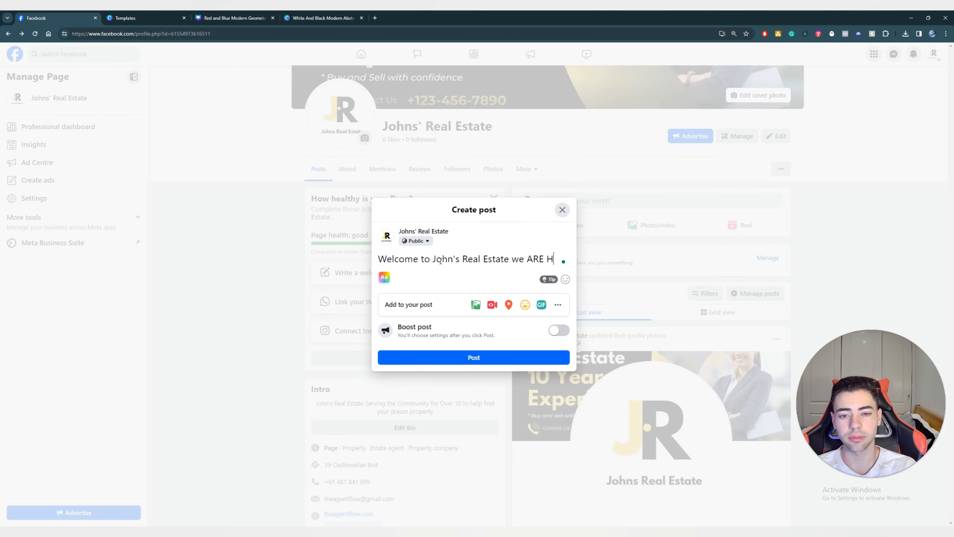
text(are )
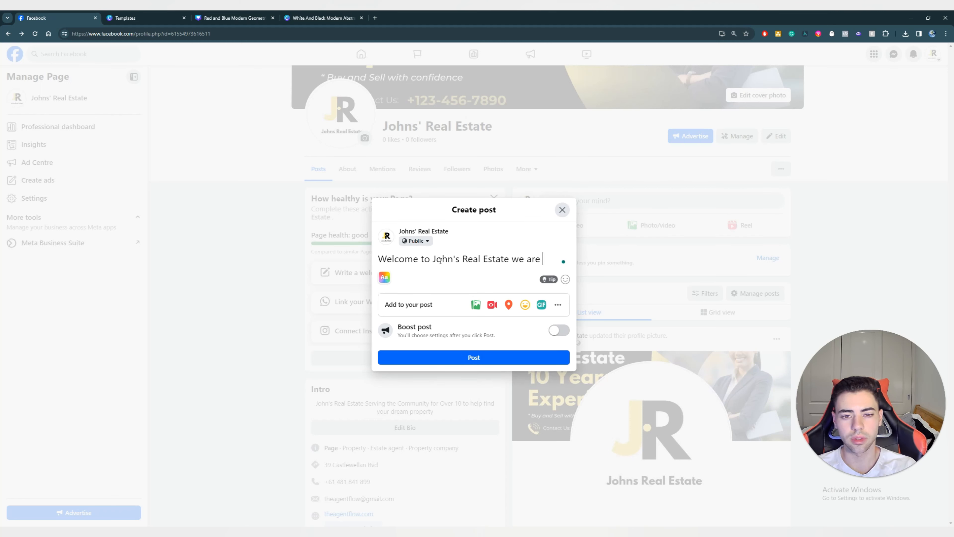
text(glad to )
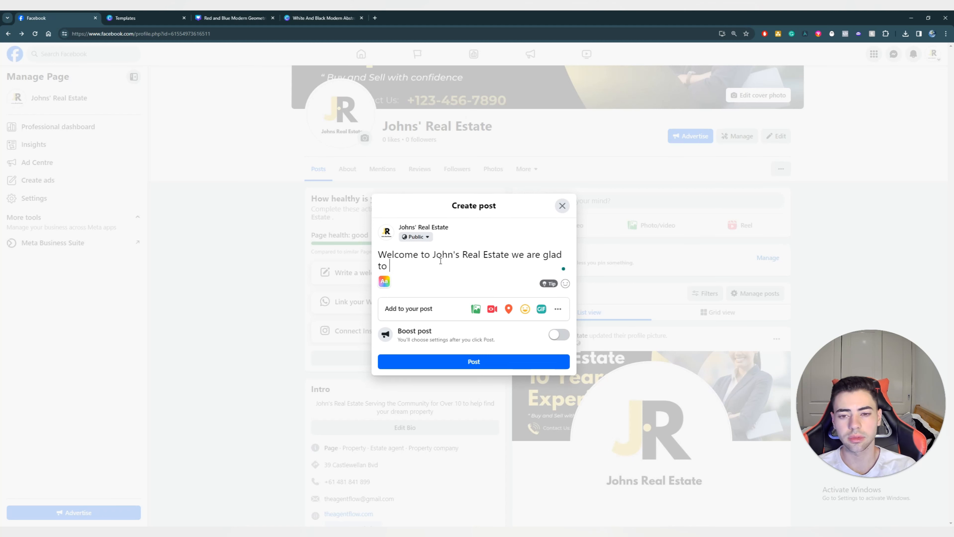
text(see you and here to ass)
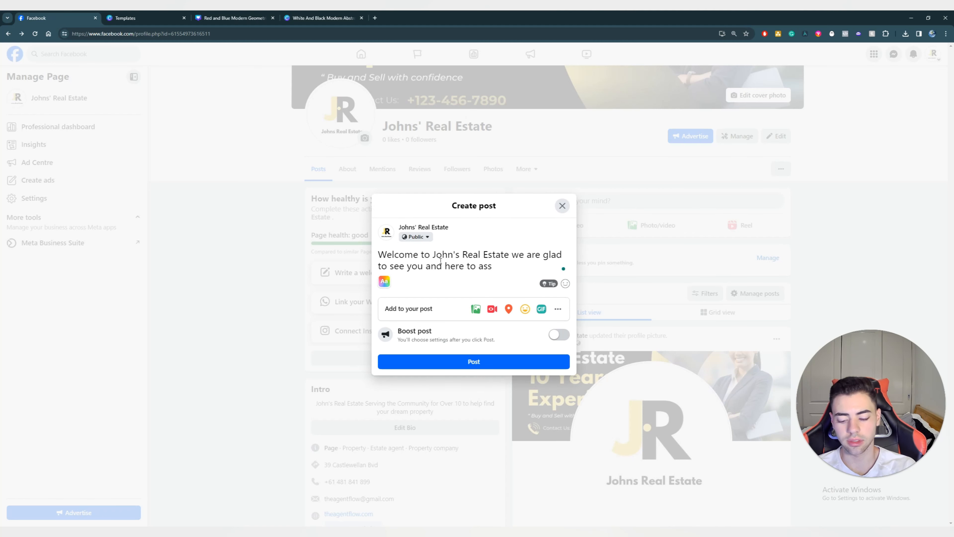
text(ity)
key(BackSpace)
key(BackSpace)
key(BackSpace)
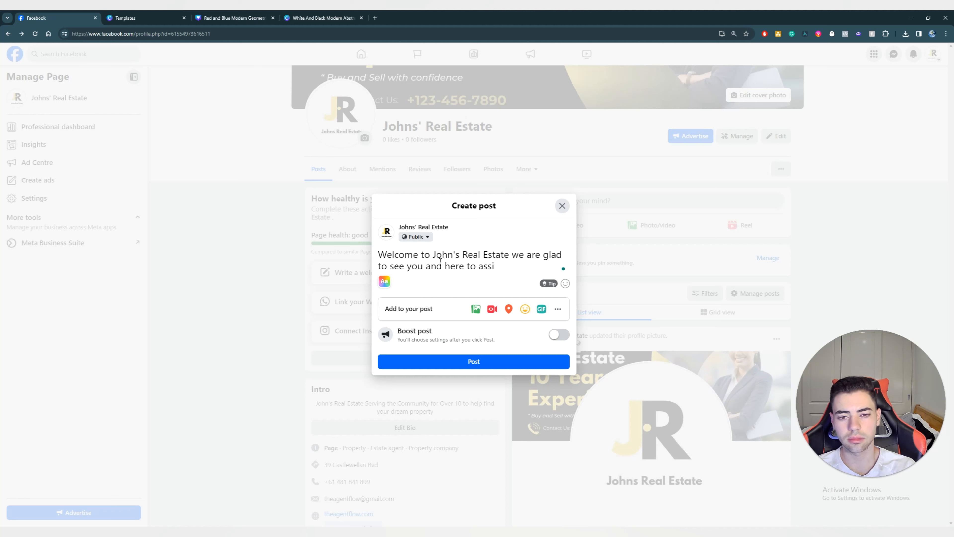
text(st)
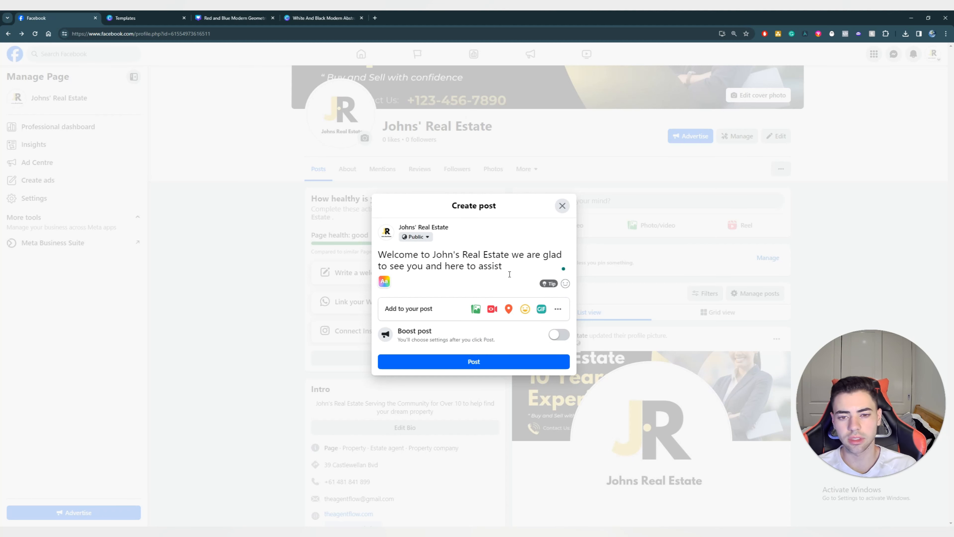
text( in )
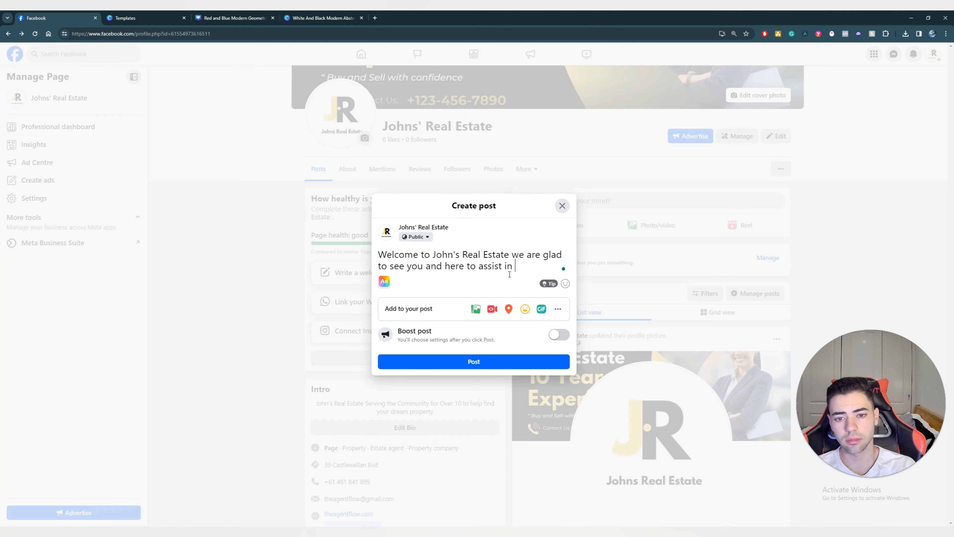
text(your next)
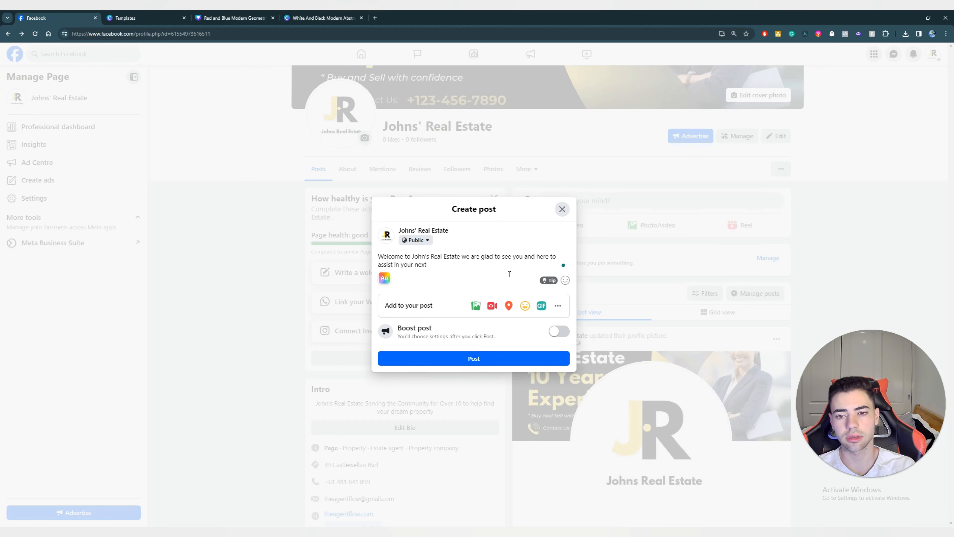
text( real estate p)
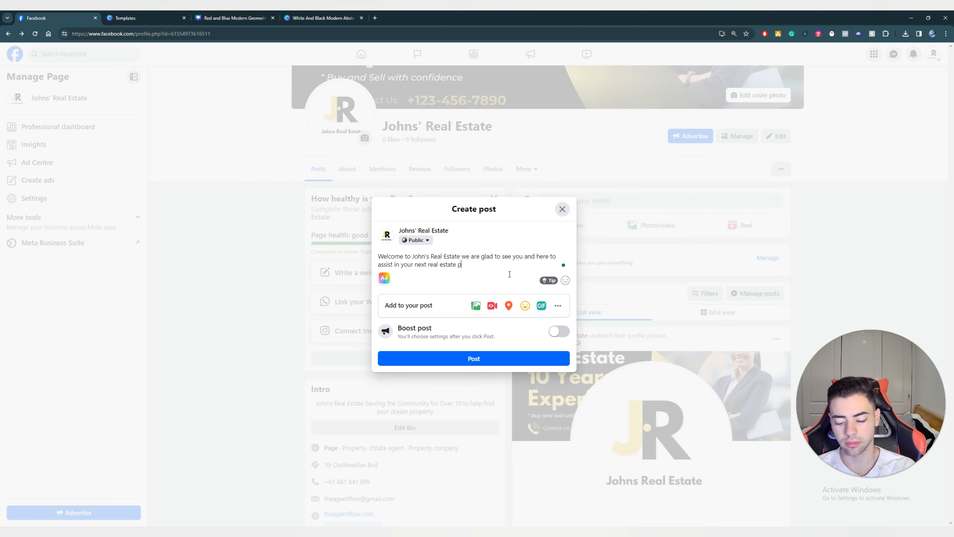
text(urchase)
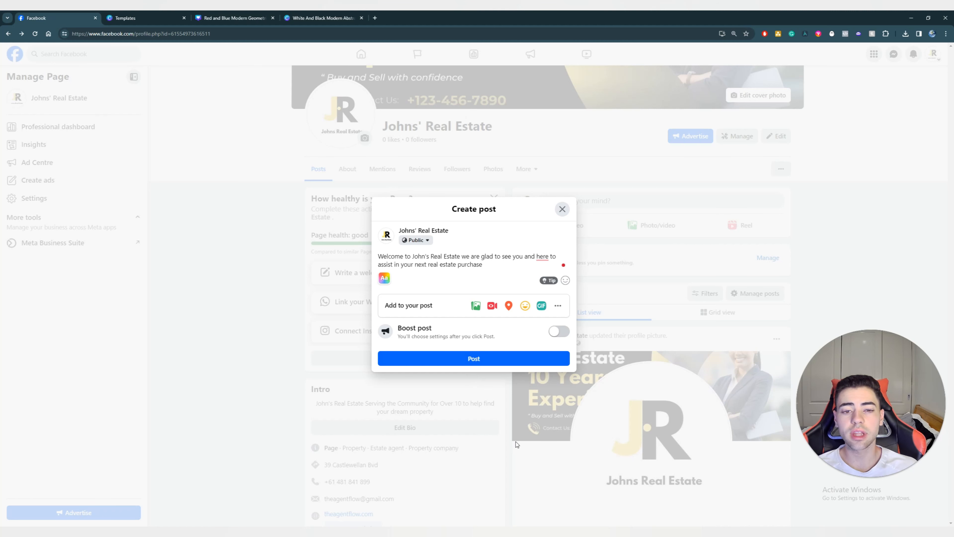
click(536, 256)
text(are)
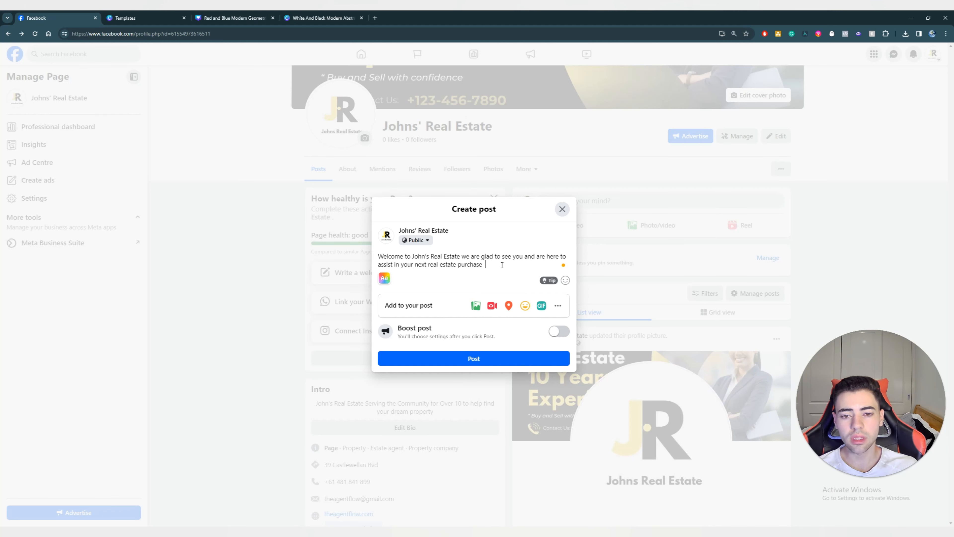
- Add the hashtags #realestate, #property and #BusinessSuccess on a separate line below the welcome text, and close the post without publishing it
key(Return)
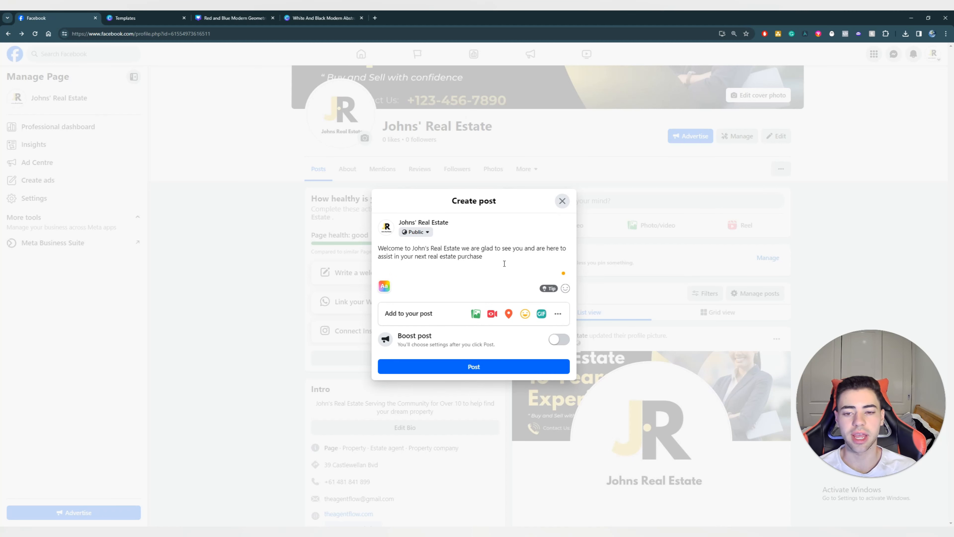
text(#real)
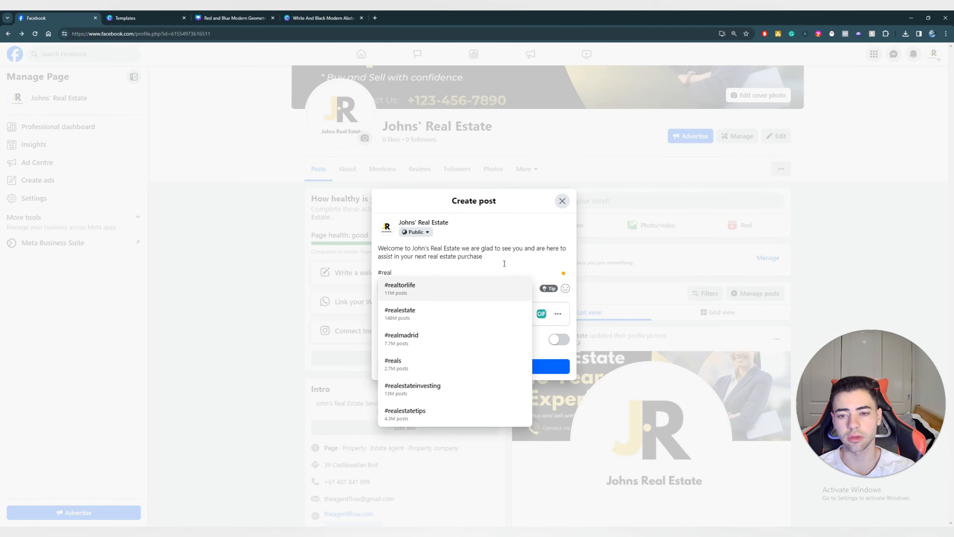
click(467, 285)
text(#property#)
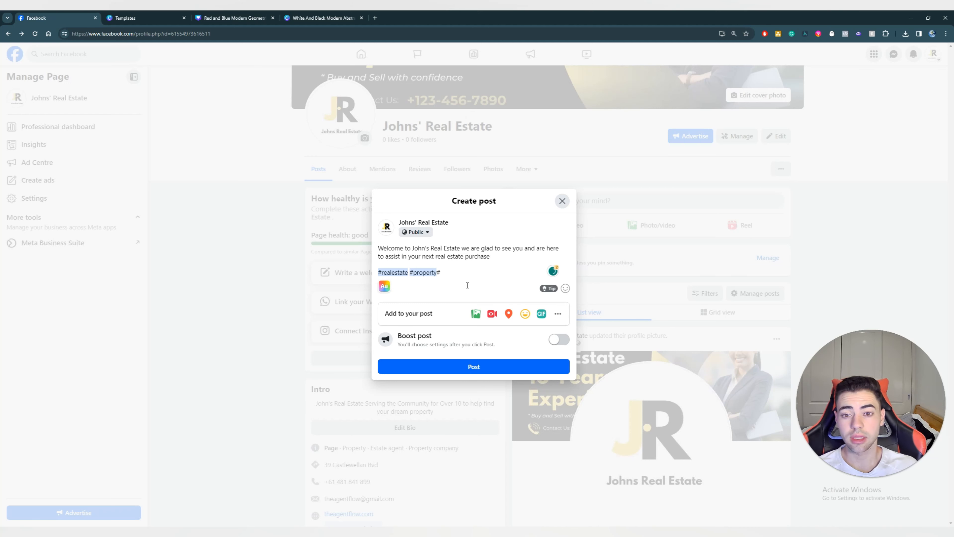
key(BackSpace)
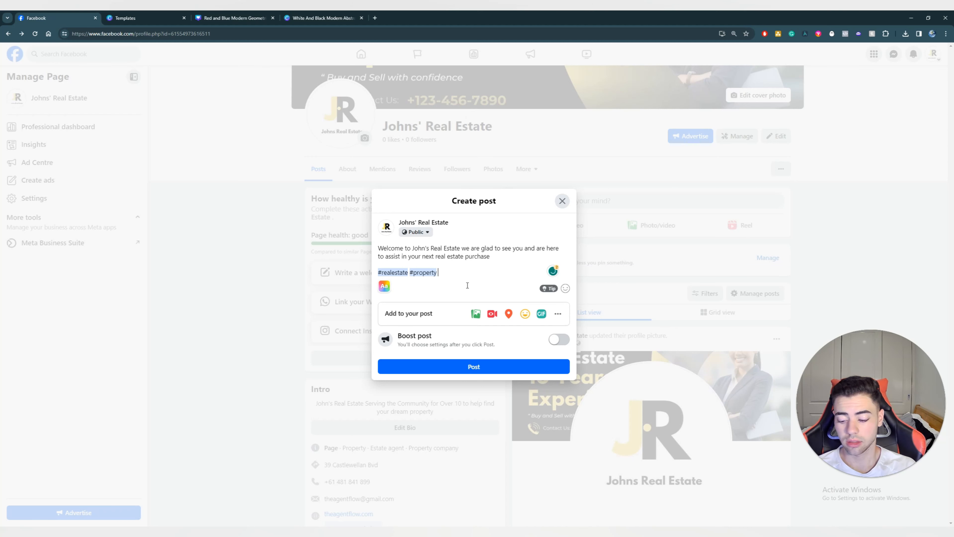
text(#BusinessSuccess)
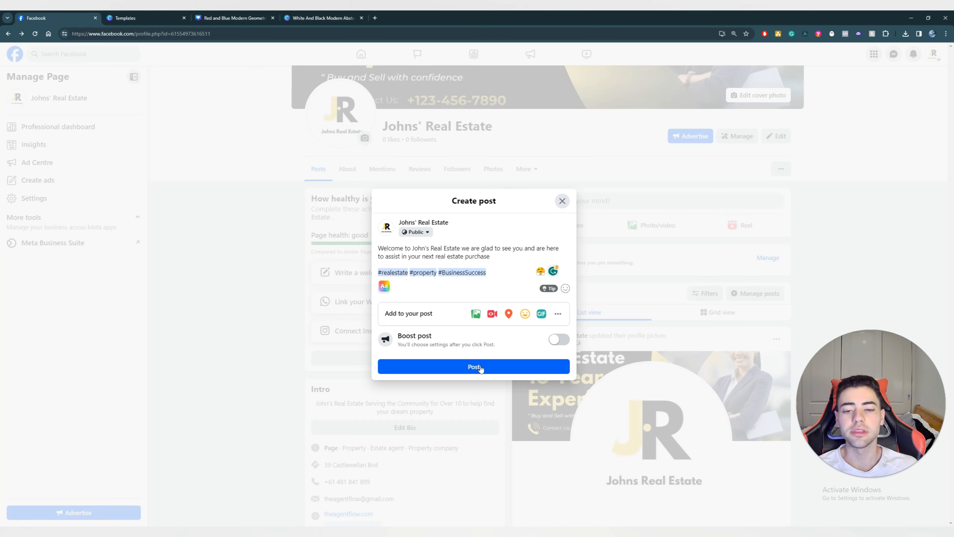
click(562, 201)
scroll(612, 300, up, 4)
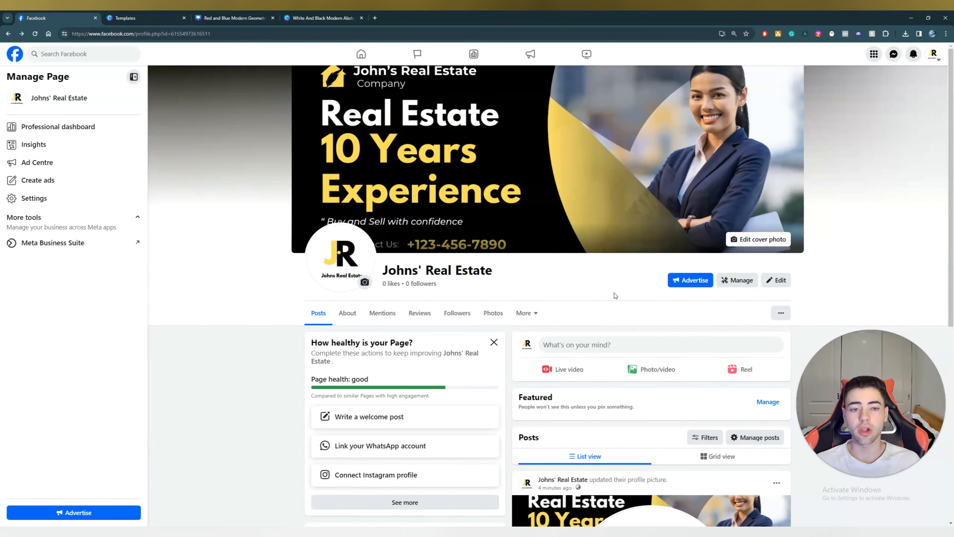